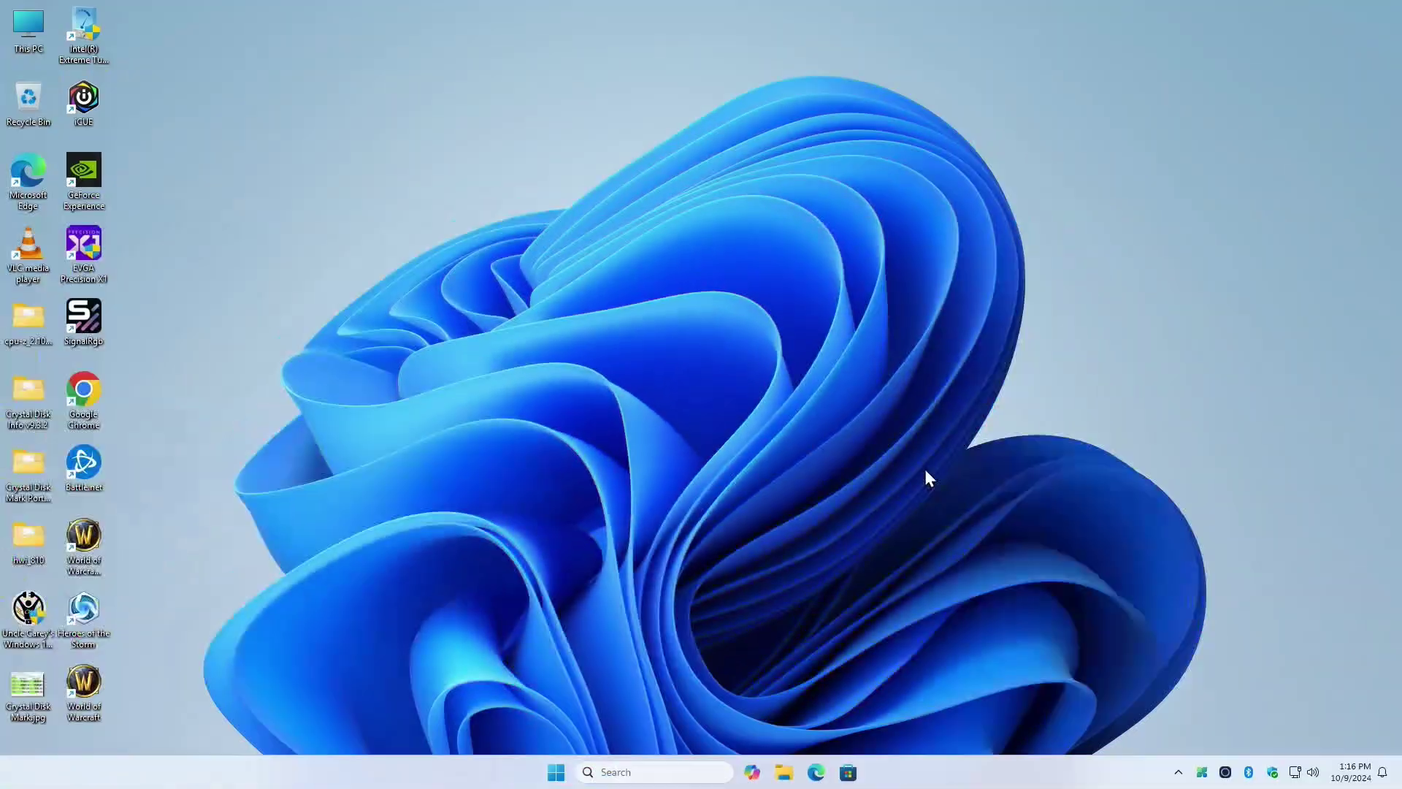
- Turn on network discovery and file sharing from File Explorer's Network page
{"action": "left_click", "coordinate": [783, 772]}
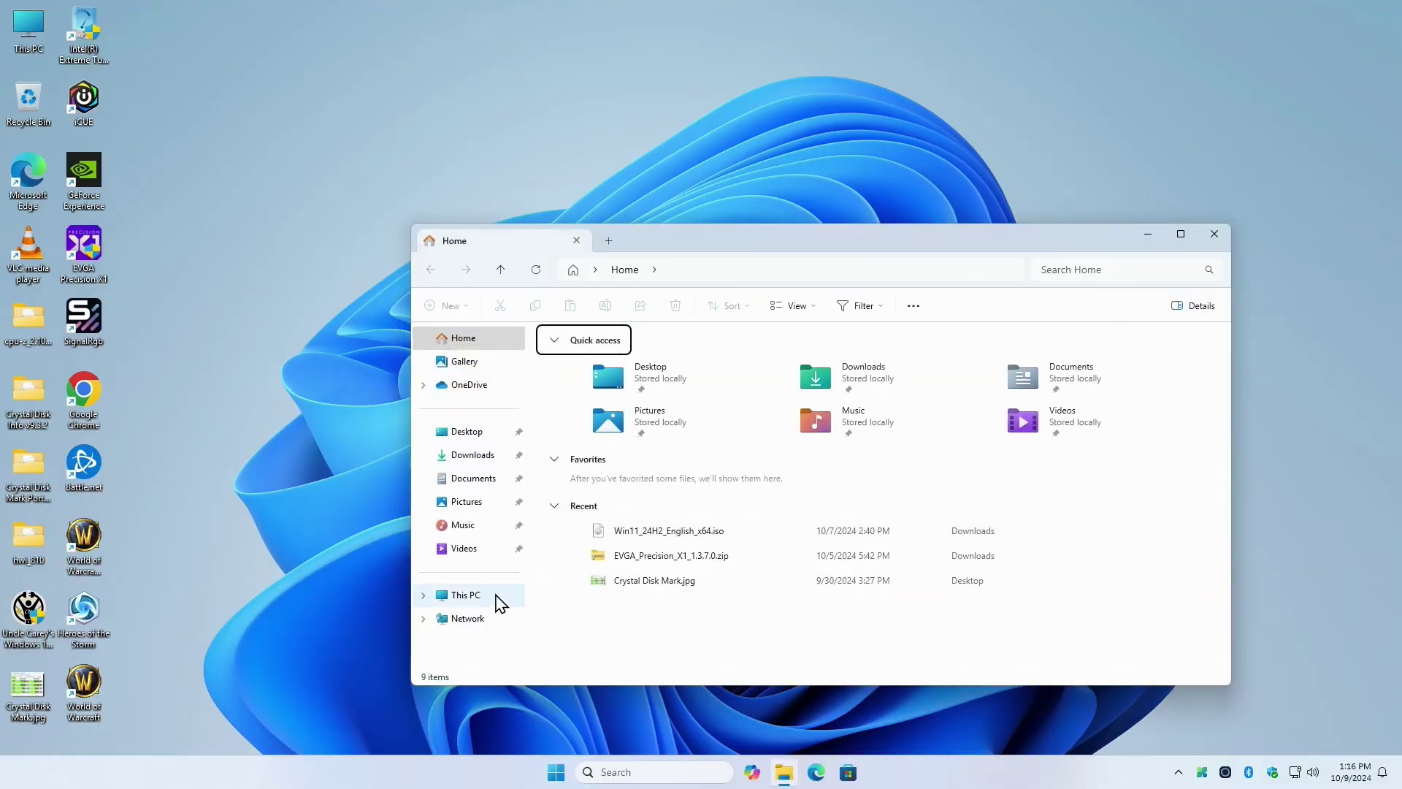
{"action": "left_click", "coordinate": [476, 623]}
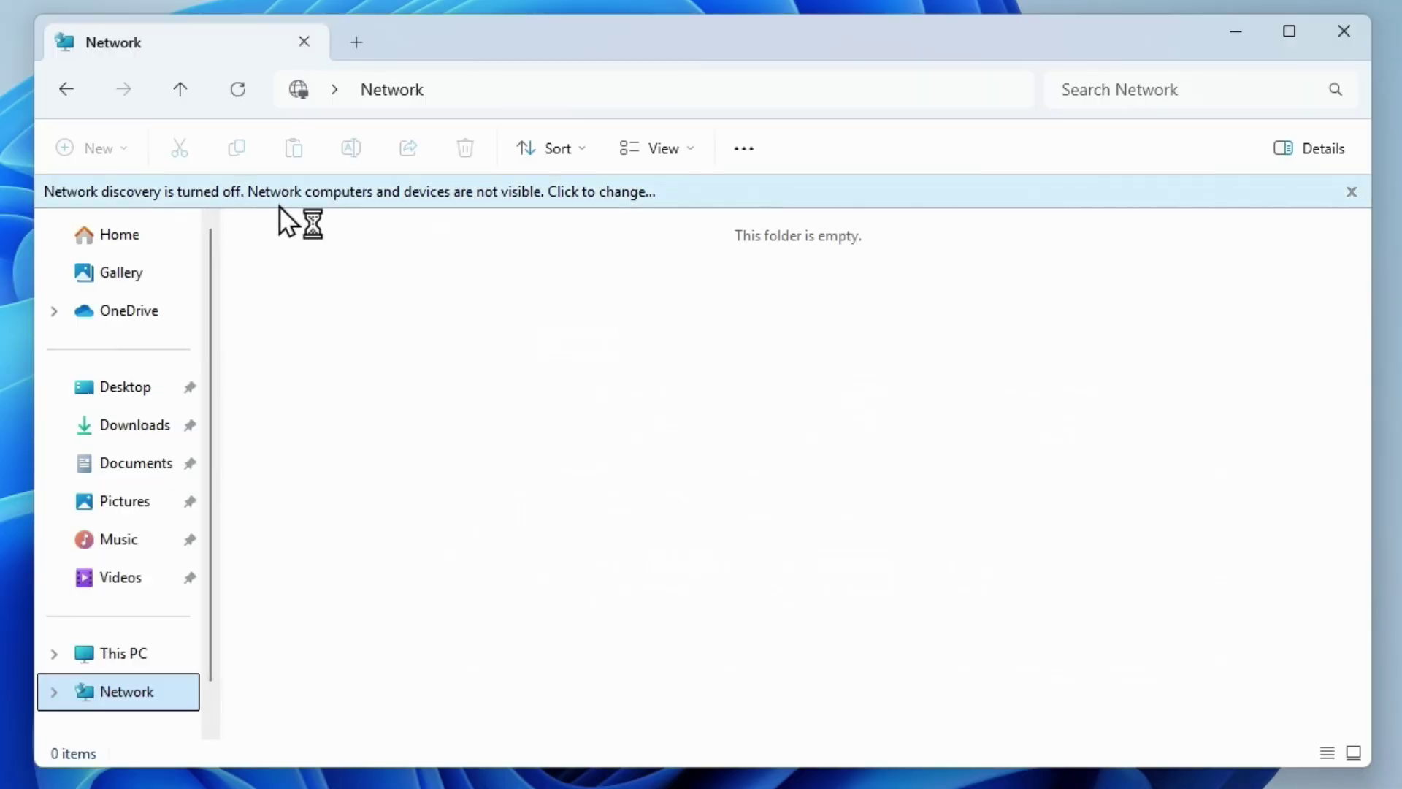
{"action": "left_click", "coordinate": [345, 200]}
{"action": "left_click", "coordinate": [350, 209]}
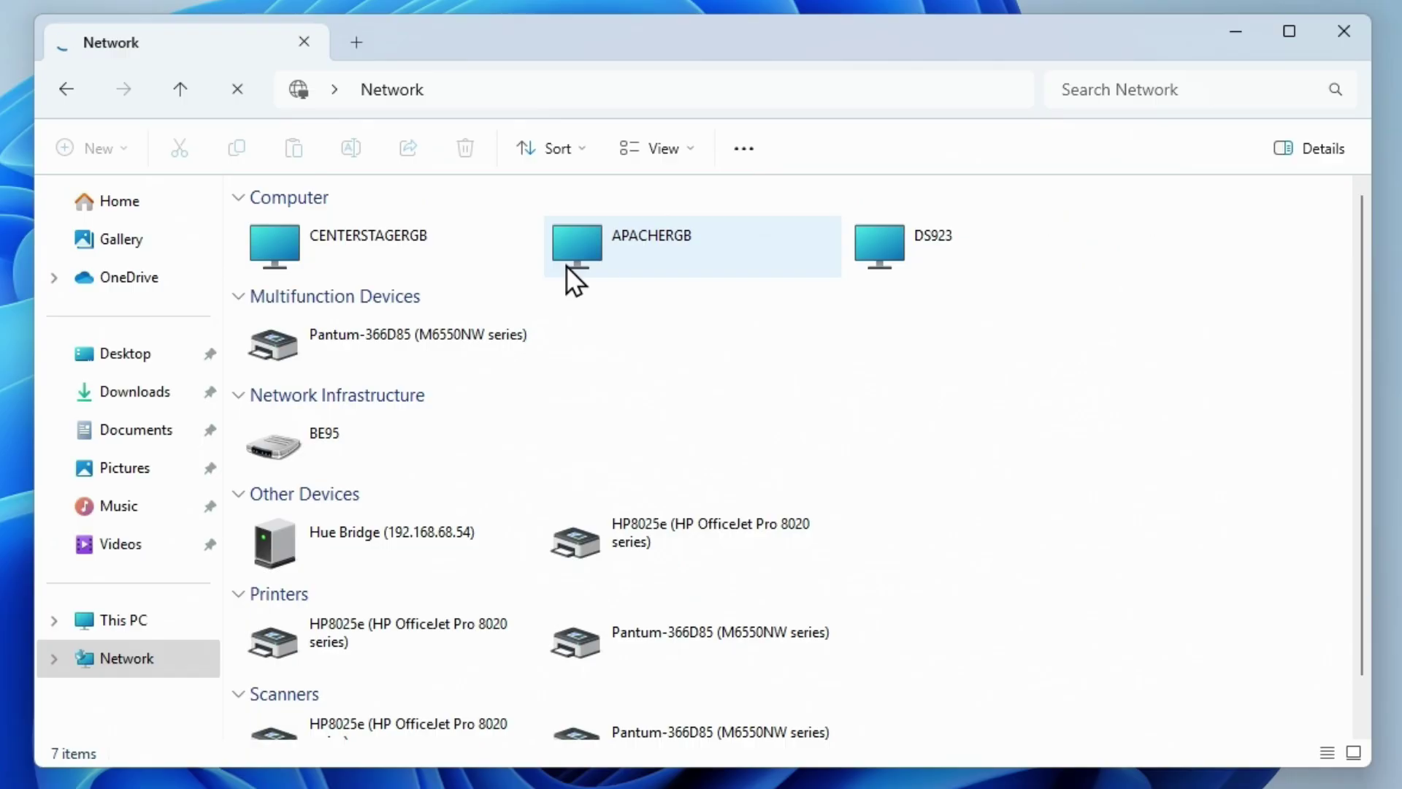
- Try opening DS923, check error 0x80070035 (network path not found), then close Explorer
{"action": "left_click", "coordinate": [883, 252]}
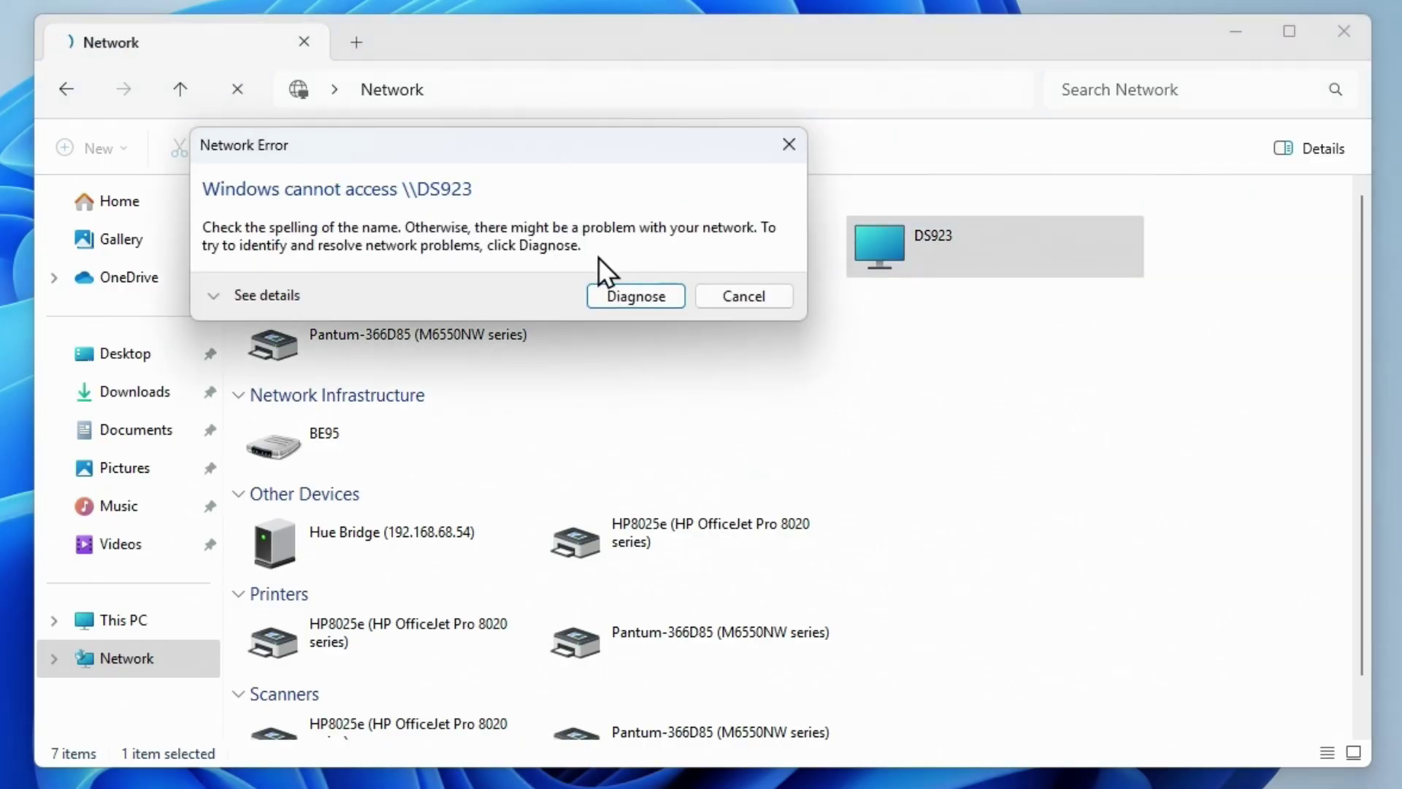
{"action": "left_click", "coordinate": [292, 292]}
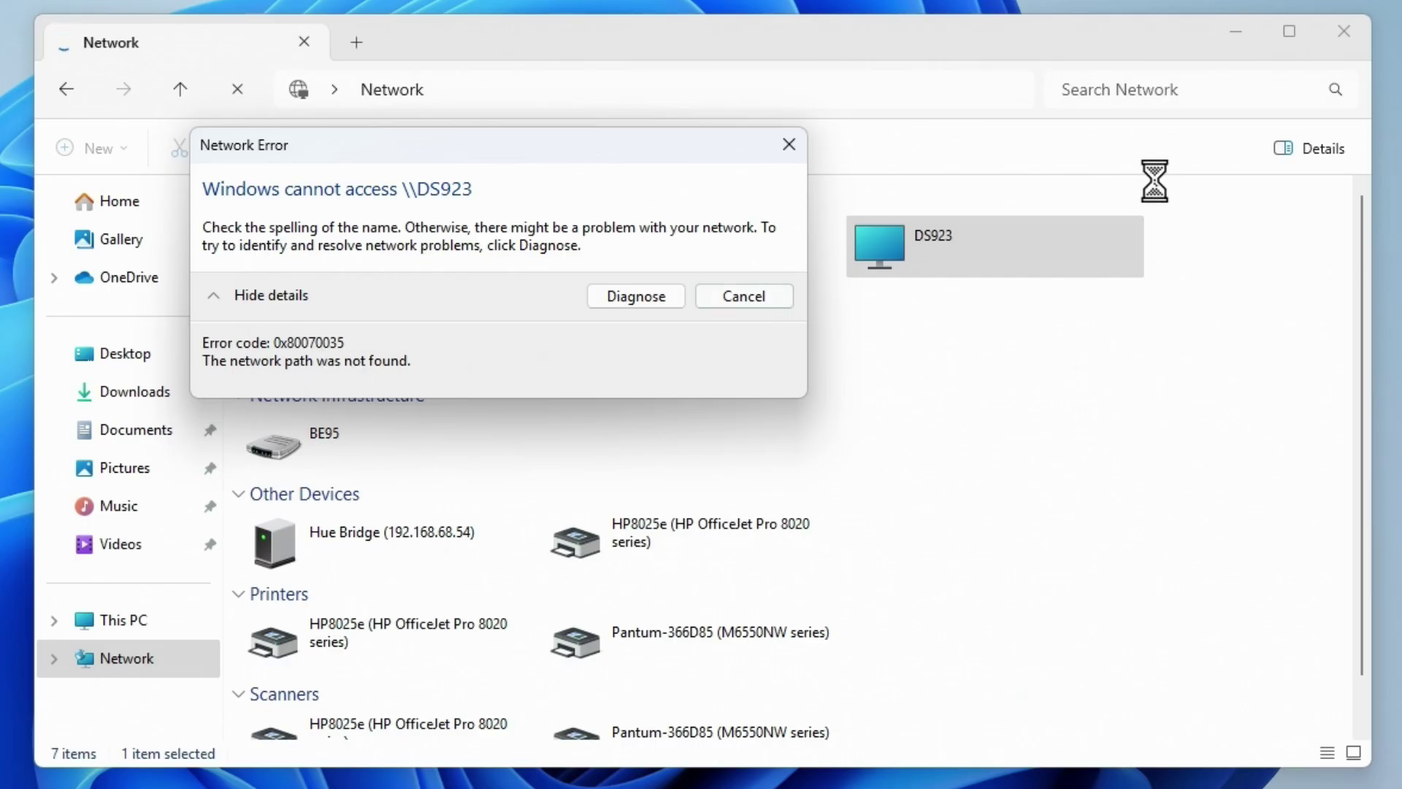
{"action": "left_click", "coordinate": [789, 145]}
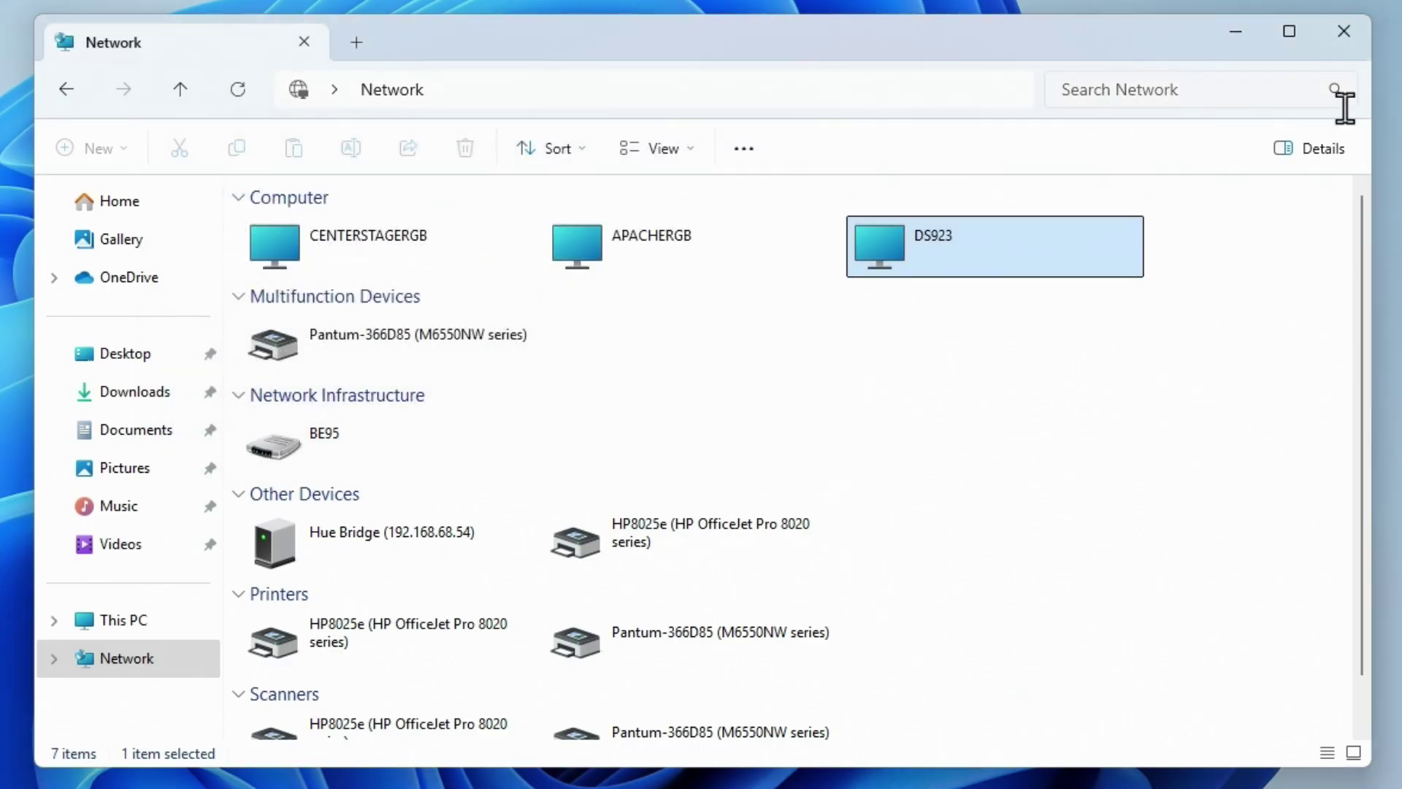
{"action": "left_click", "coordinate": [1343, 32]}
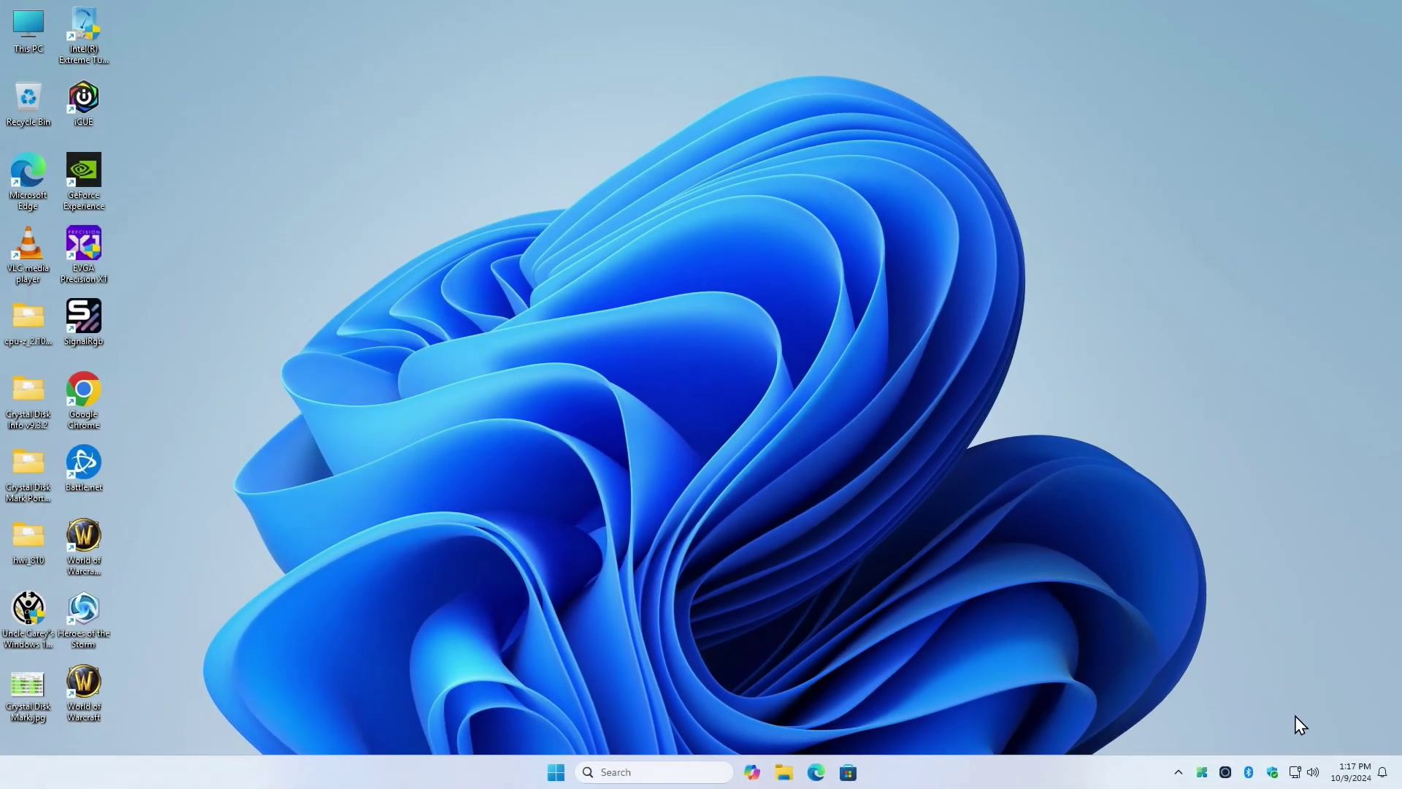
- Confirm the Ethernet 2 connection uses the Private network profile, then go to Advanced network settings
{"action": "right_click", "coordinate": [1293, 769]}
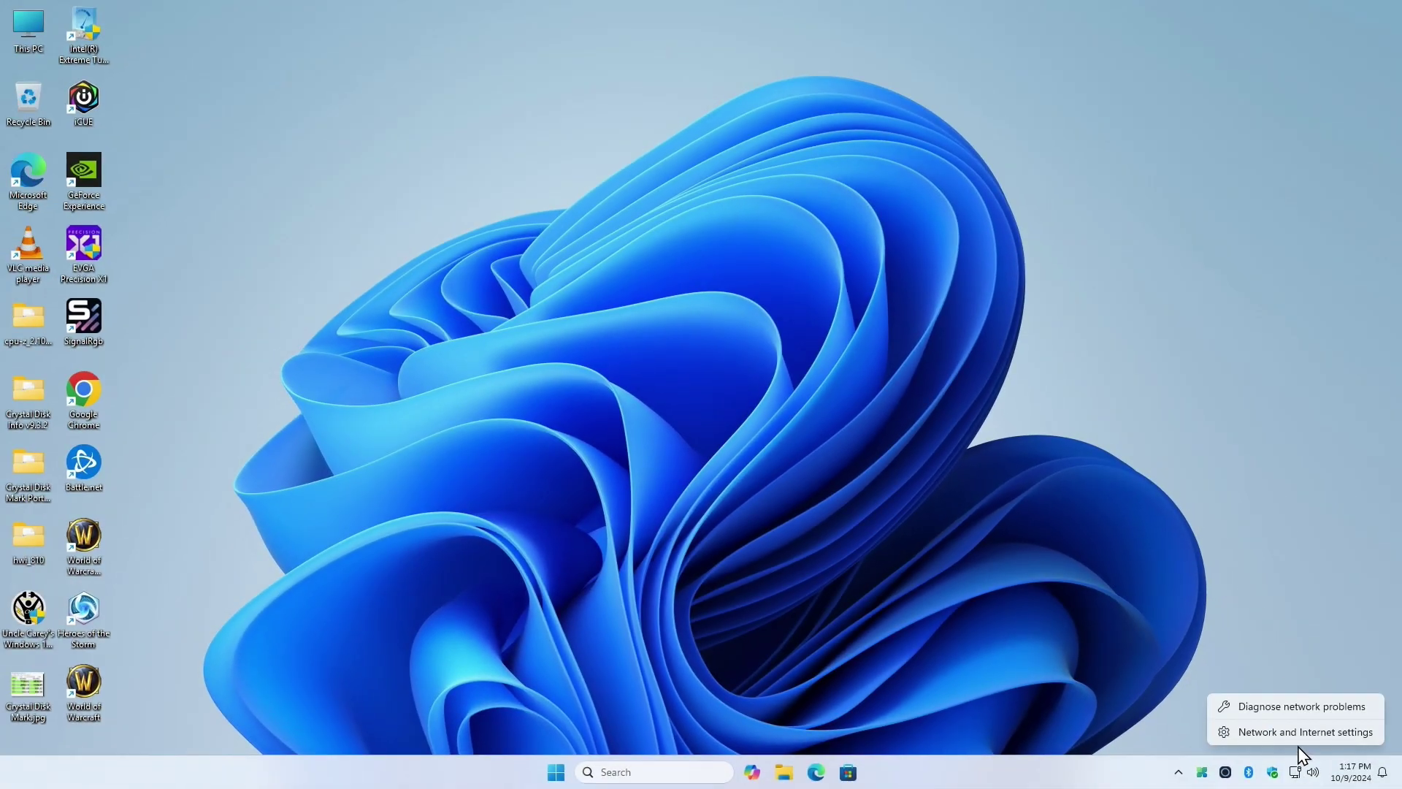
{"action": "left_click", "coordinate": [1299, 739]}
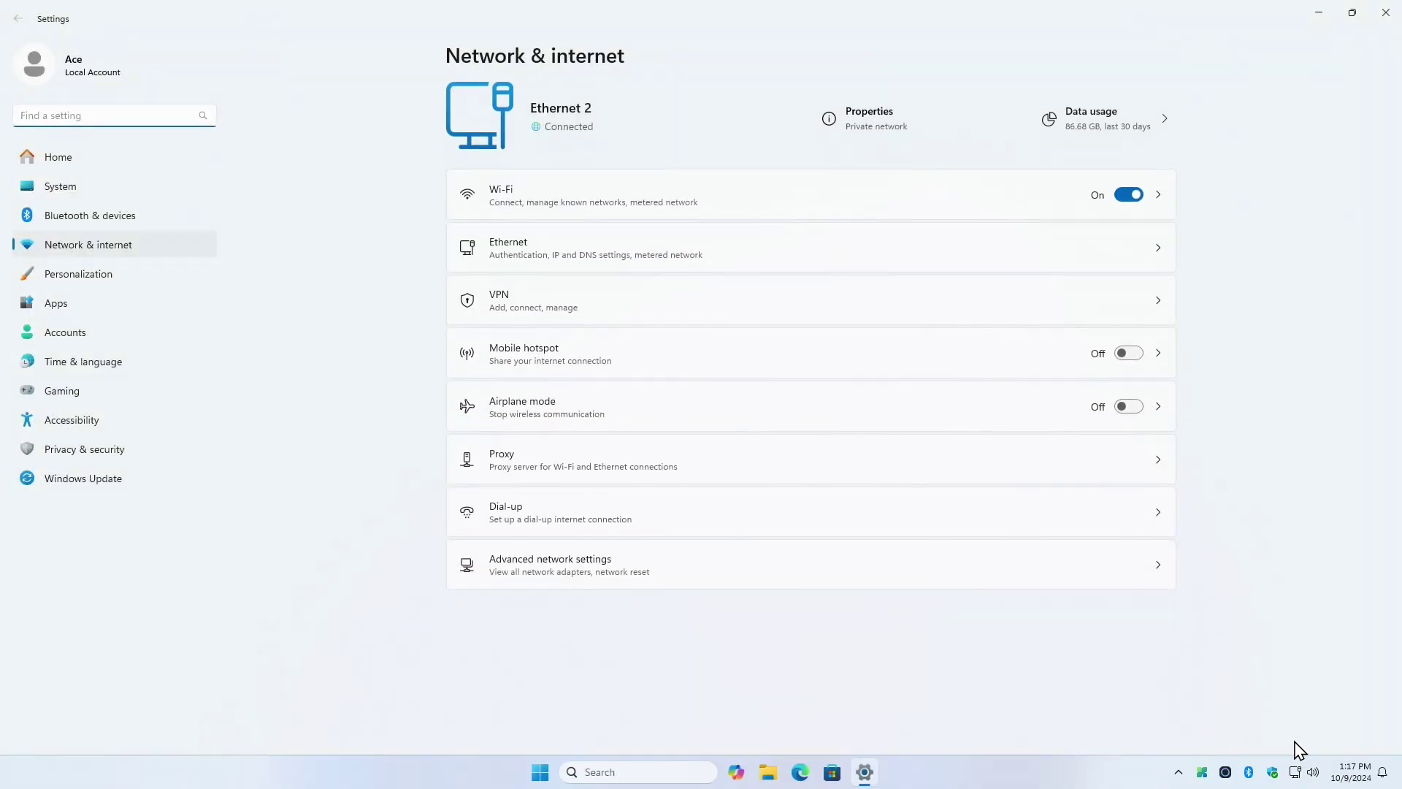
{"action": "left_click", "coordinate": [566, 242]}
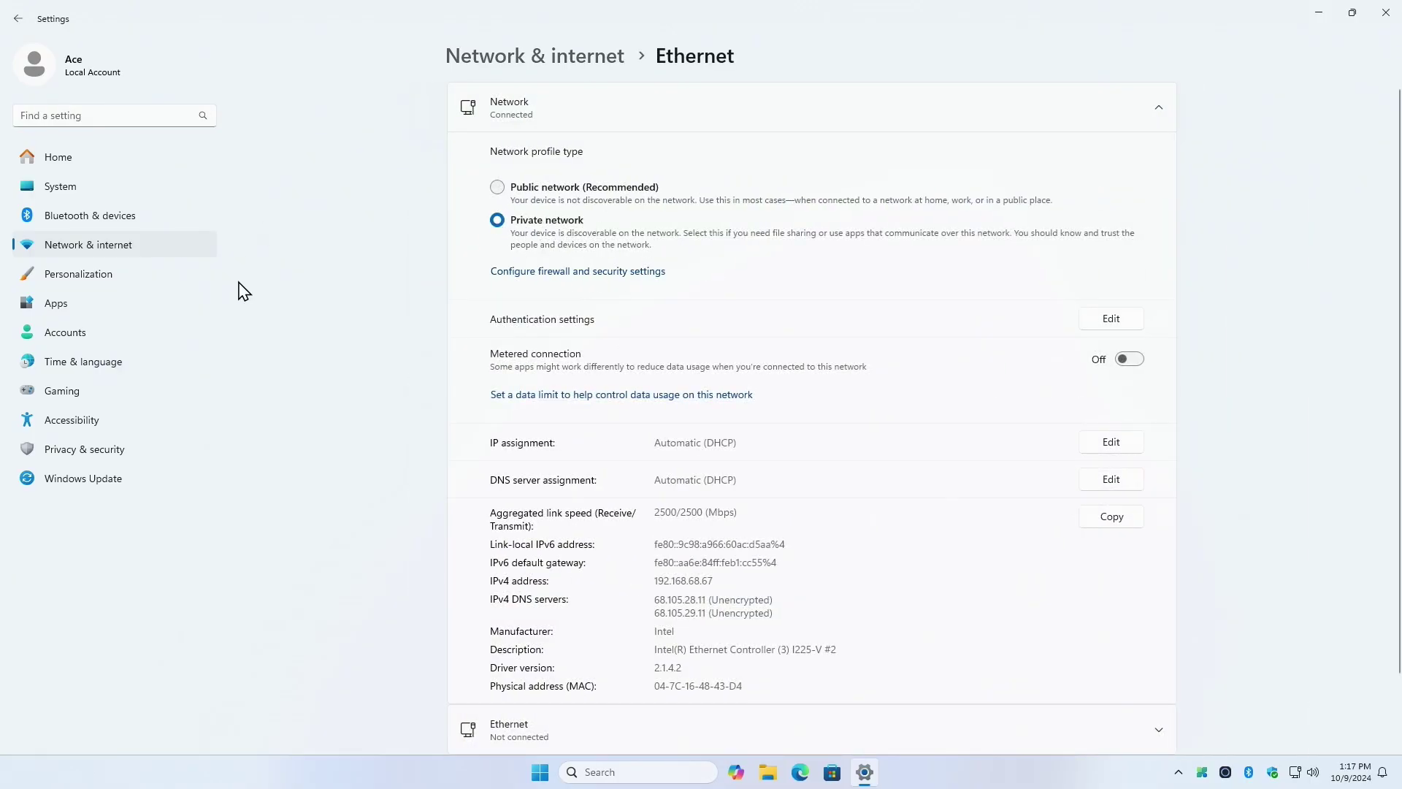
{"action": "left_click", "coordinate": [16, 19]}
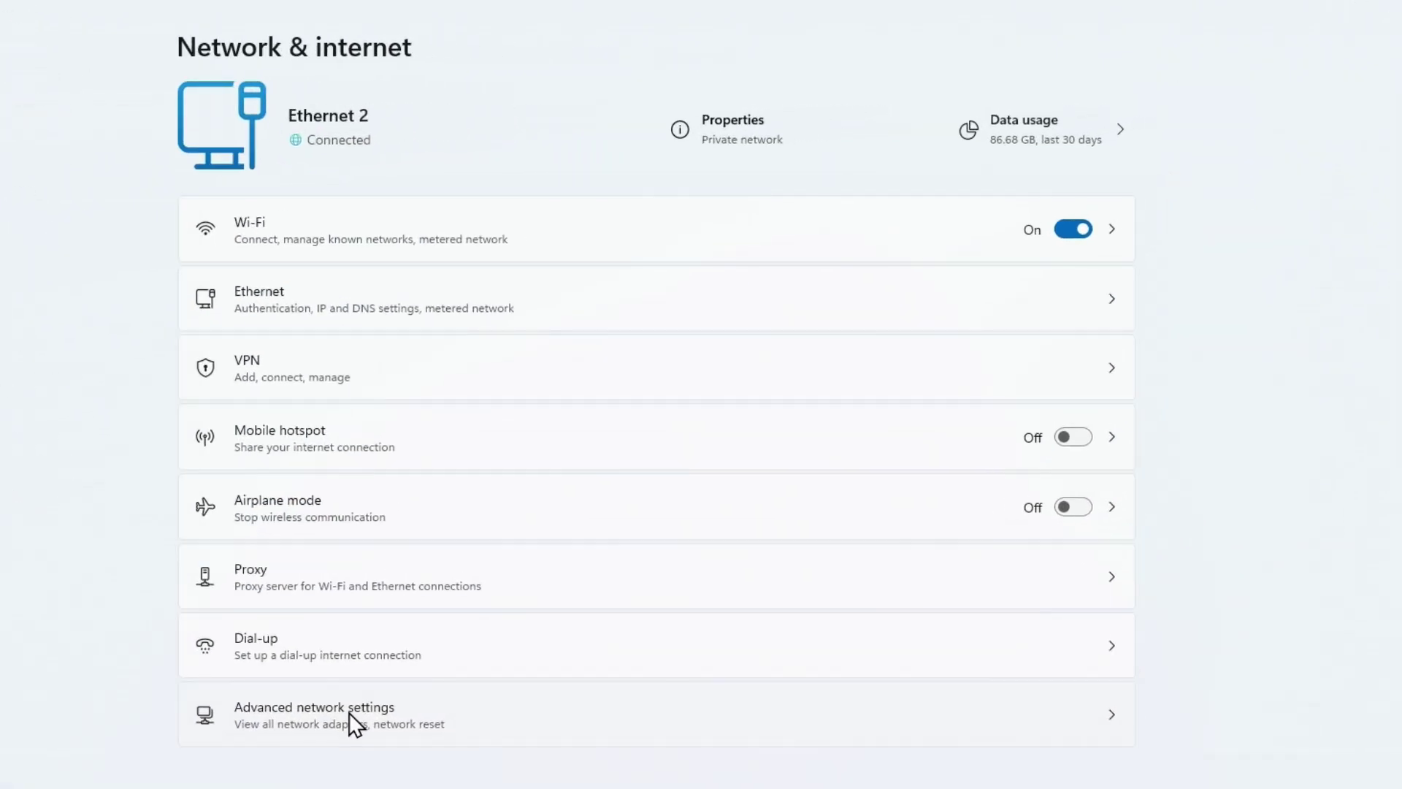
{"action": "left_click", "coordinate": [349, 711]}
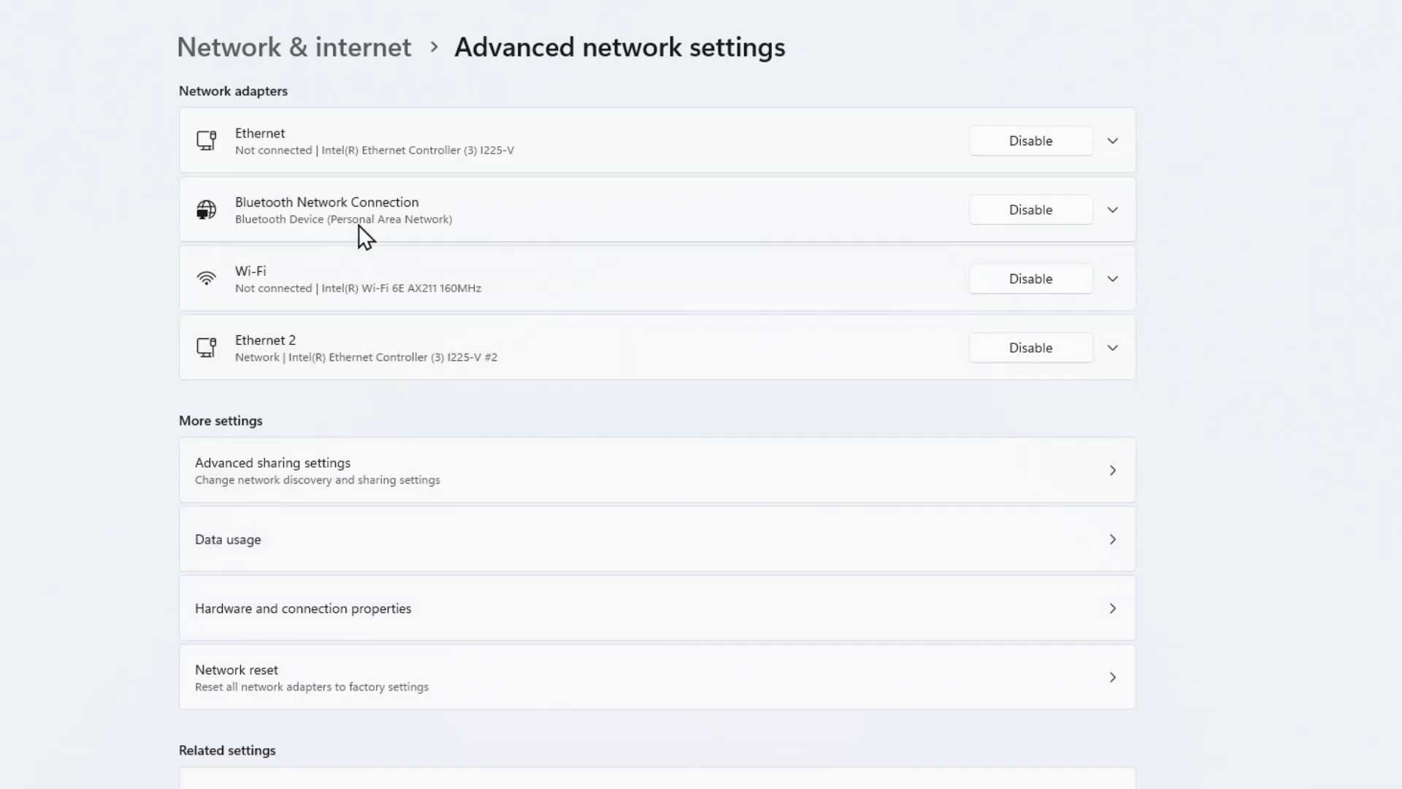
- Expand the Public networks and All networks sections in Advanced sharing settings, then close Settings
{"action": "left_click", "coordinate": [284, 455]}
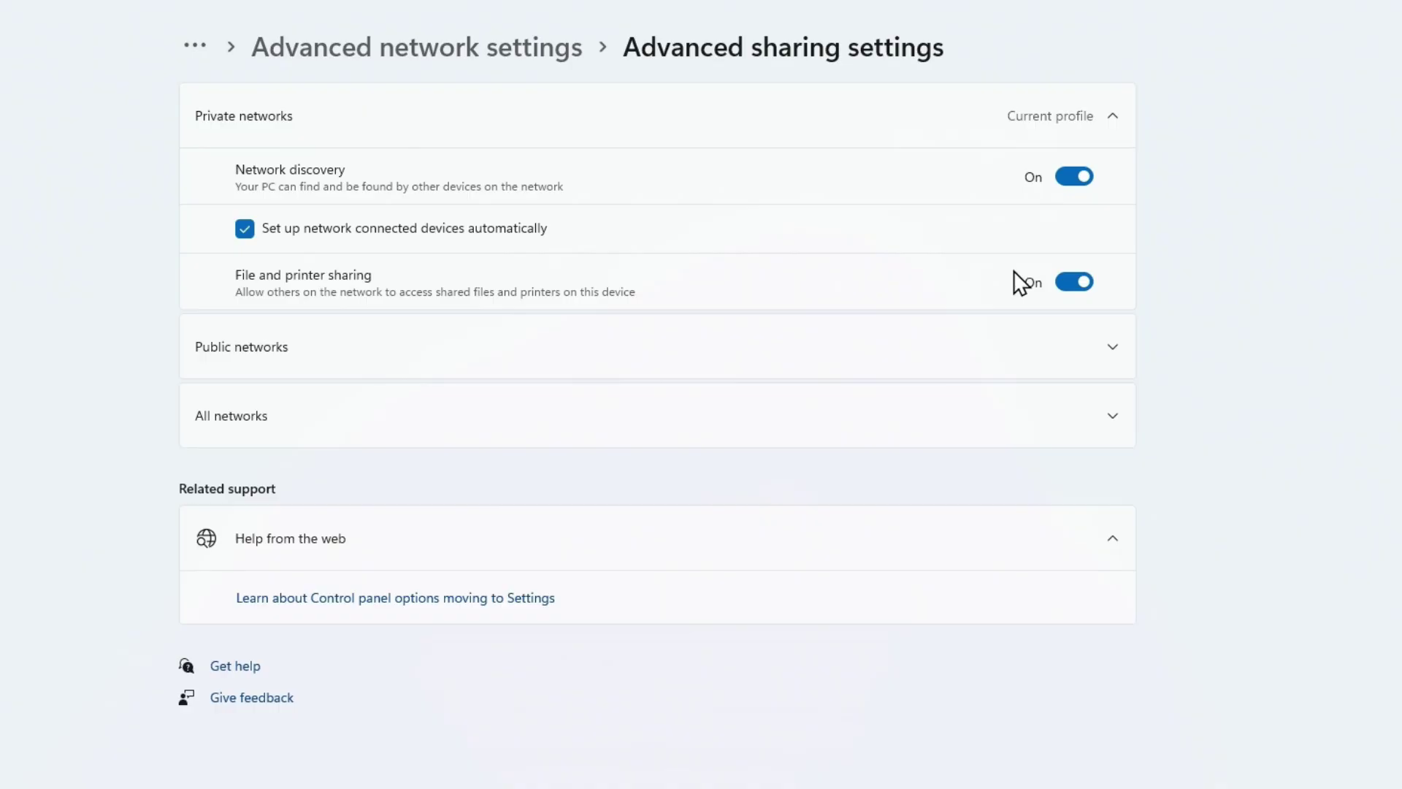
{"action": "left_click", "coordinate": [273, 361]}
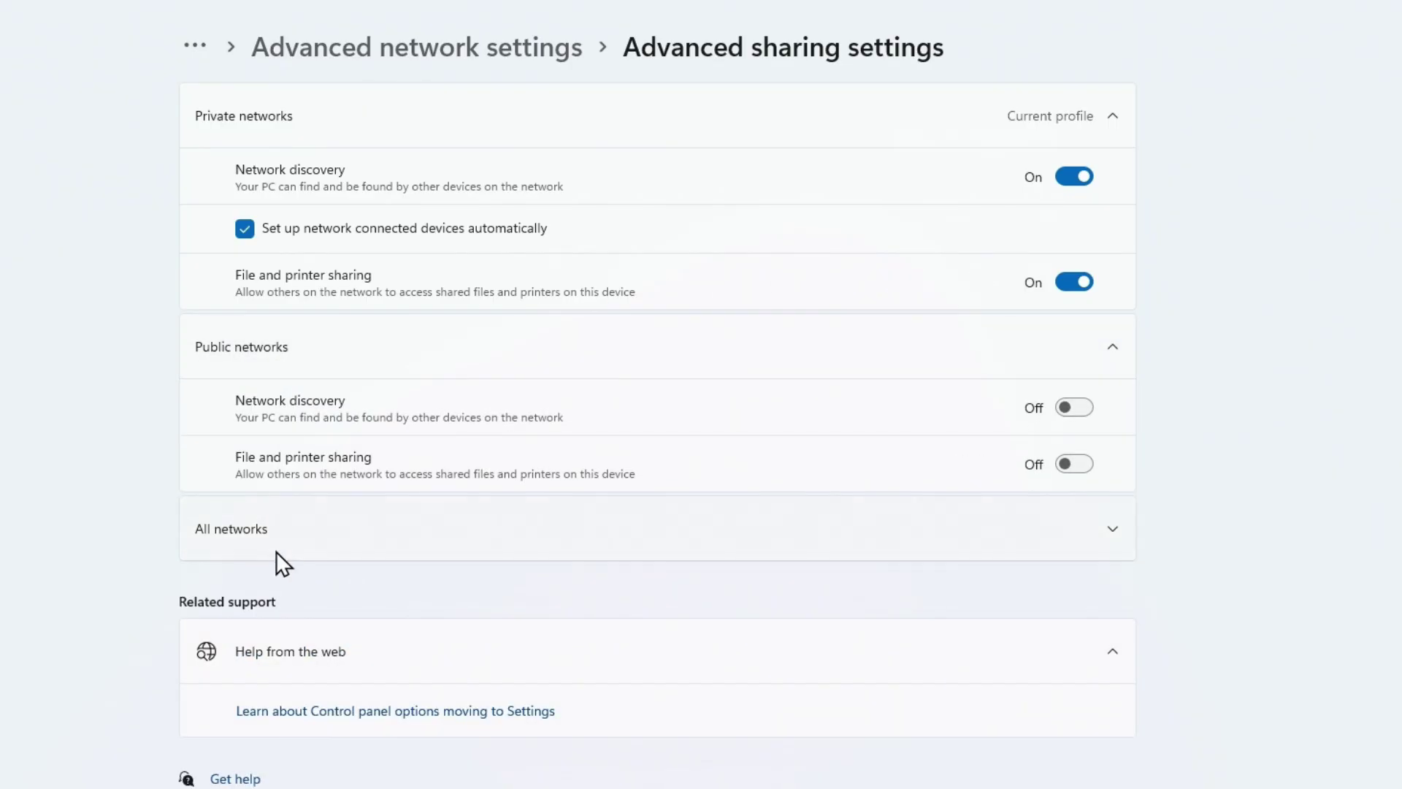
{"action": "left_click", "coordinate": [255, 540]}
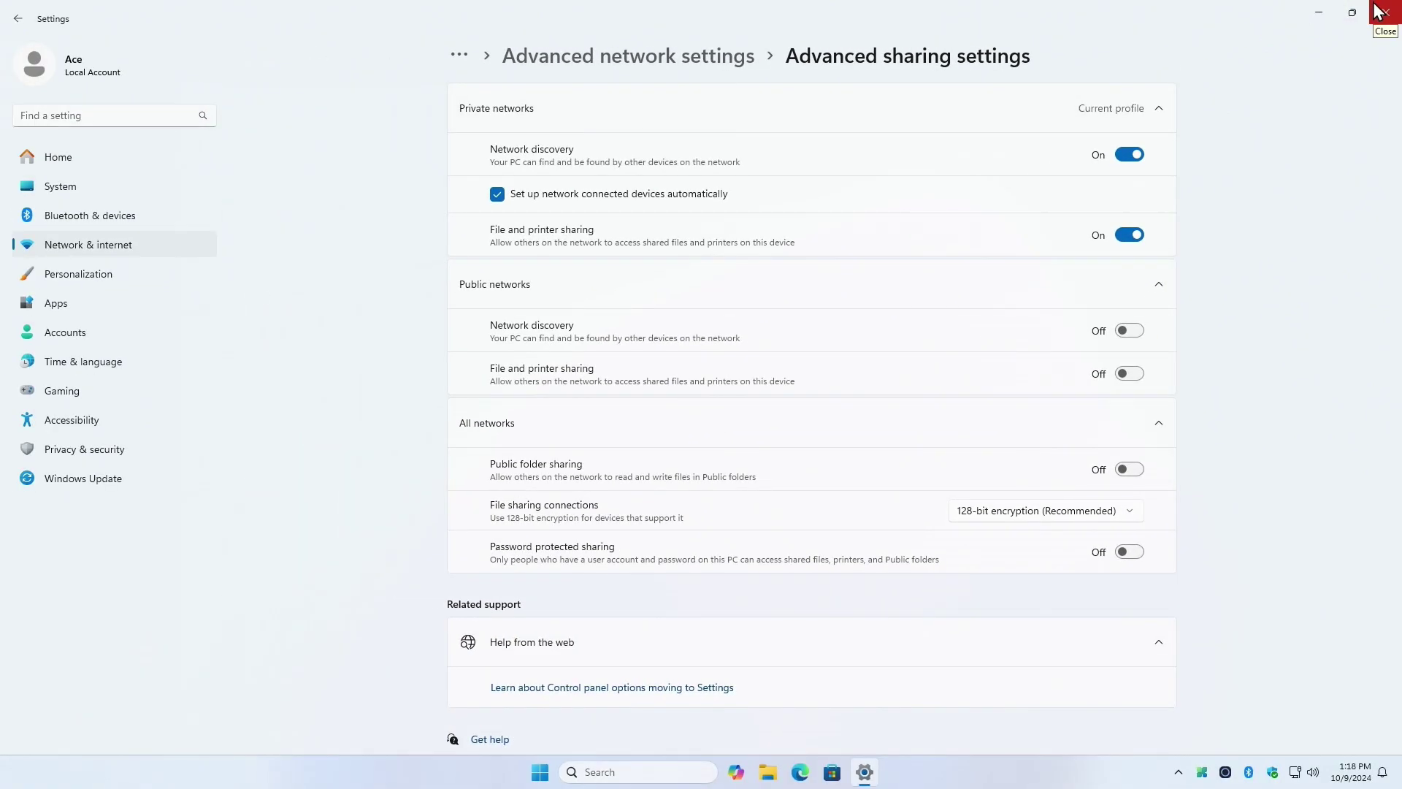
{"action": "left_click", "coordinate": [1378, 10]}
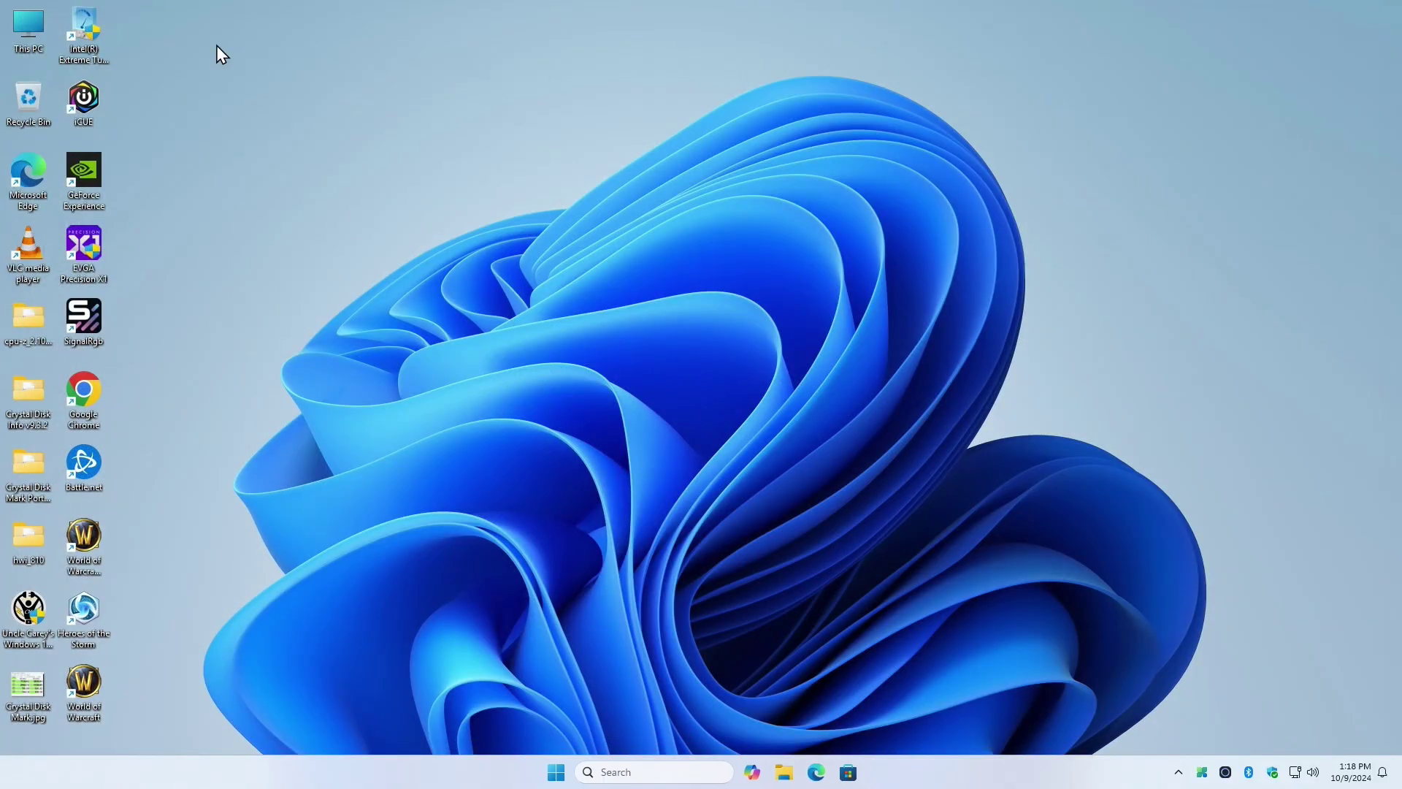
- Retry opening DS923 from the Network folder, dismiss the access error, and close Explorer
{"action": "double_click", "coordinate": [44, 22]}
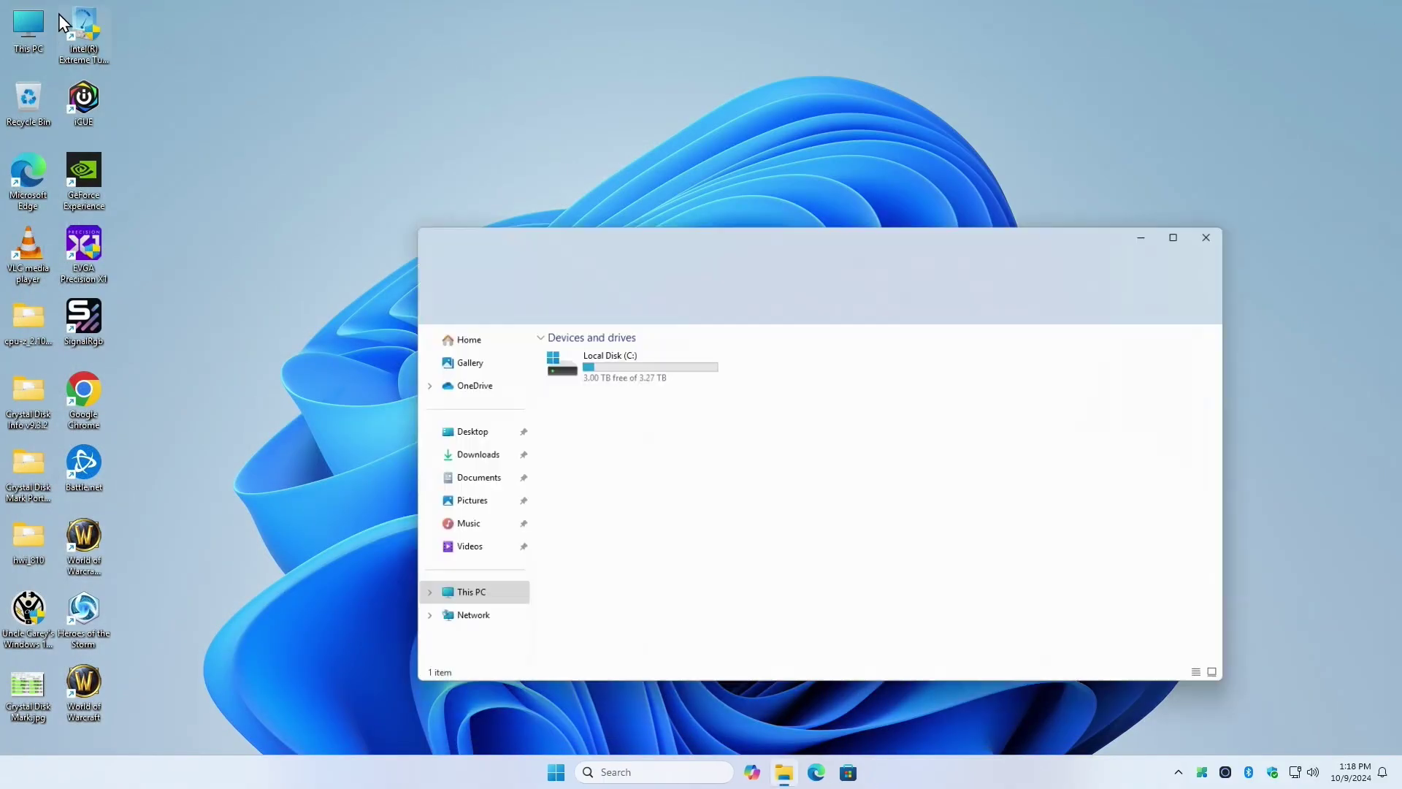
{"action": "left_click", "coordinate": [488, 622]}
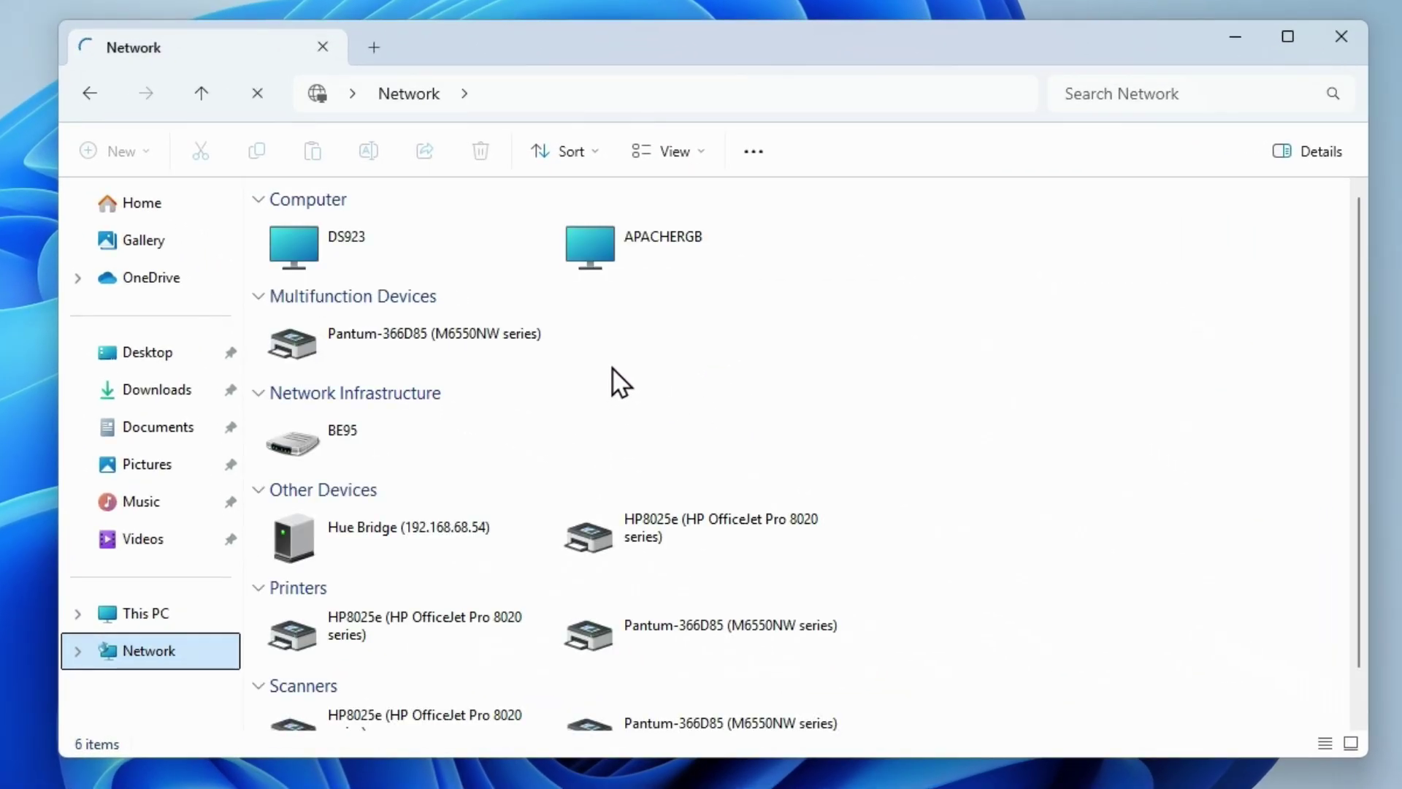
{"action": "double_click", "coordinate": [308, 234]}
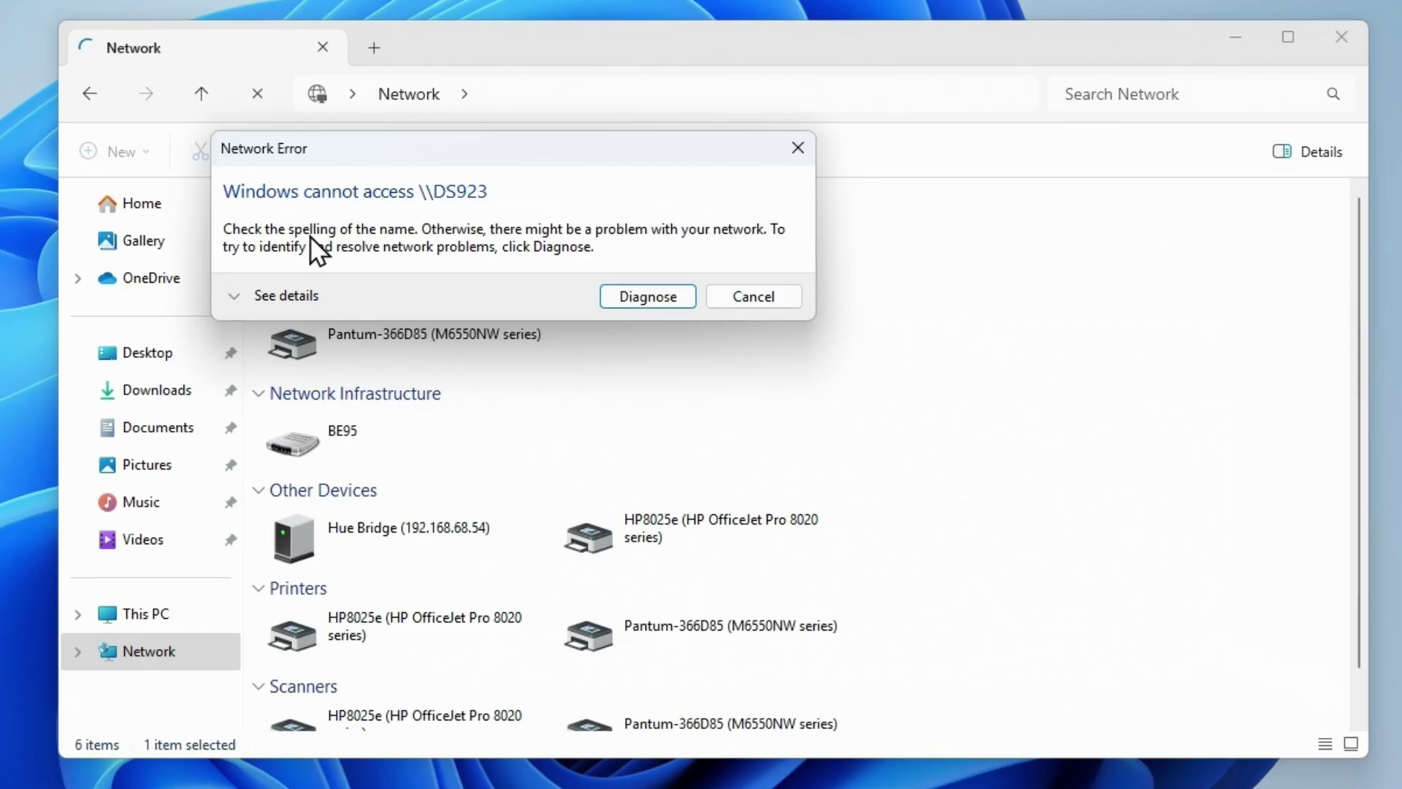
{"action": "left_click", "coordinate": [747, 308]}
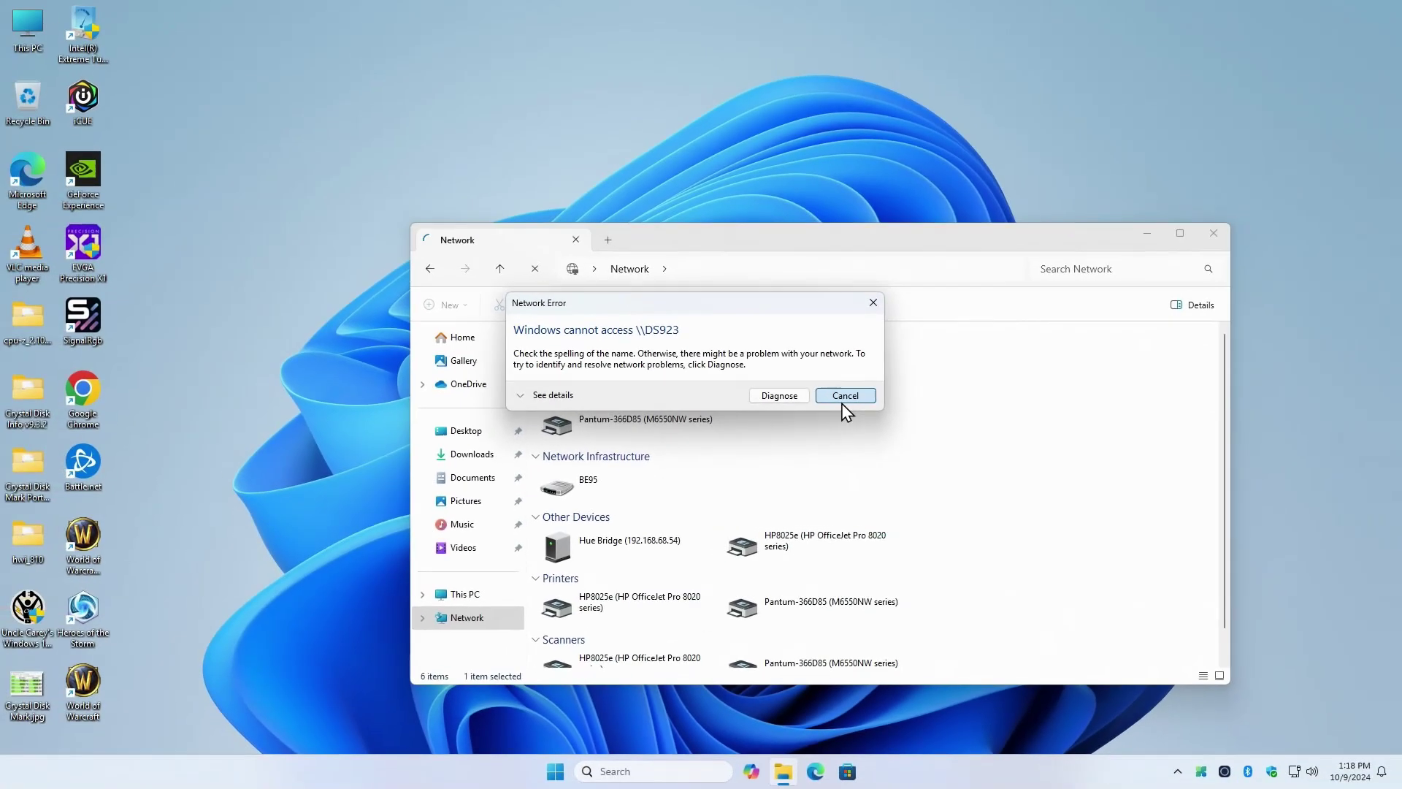
{"action": "left_click", "coordinate": [828, 386]}
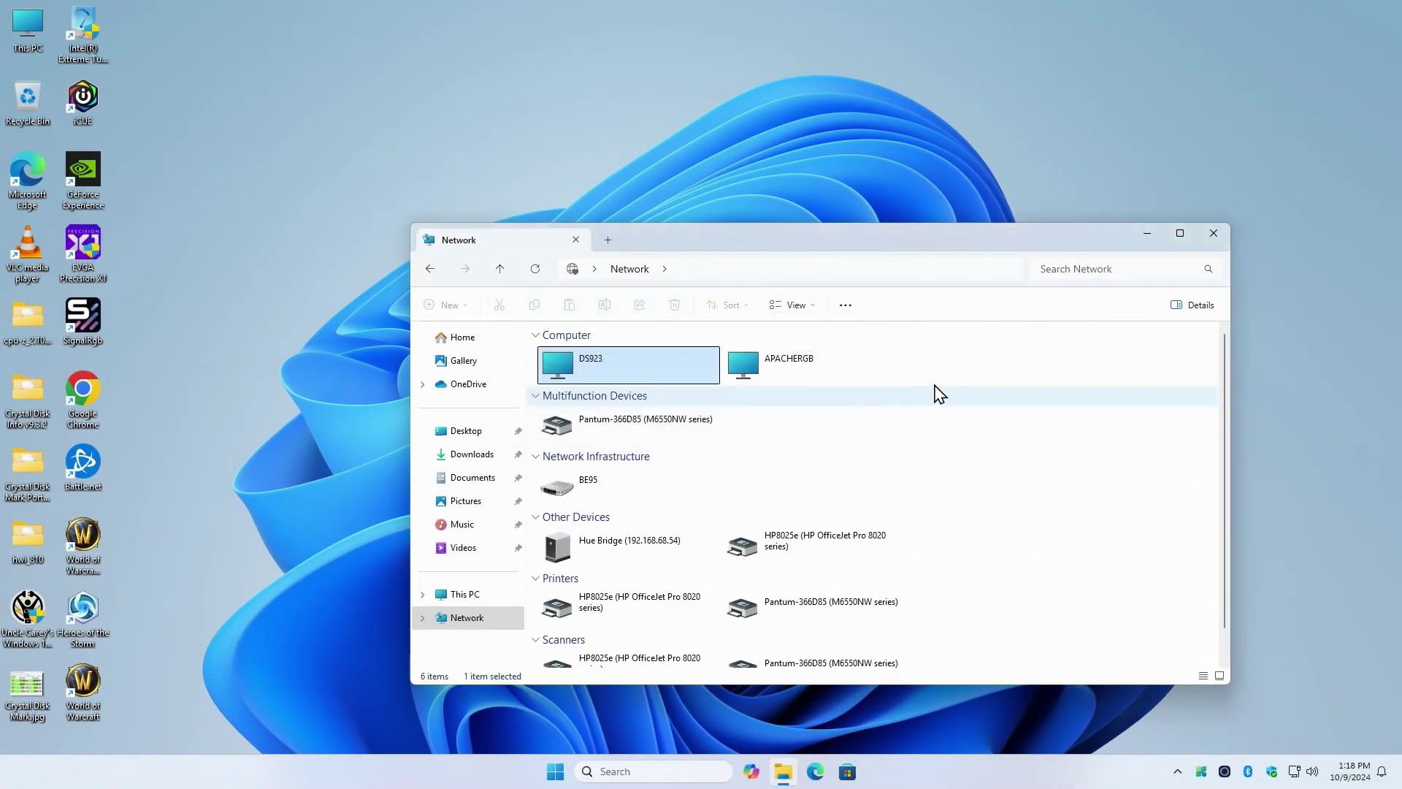
{"action": "left_click", "coordinate": [1213, 233]}
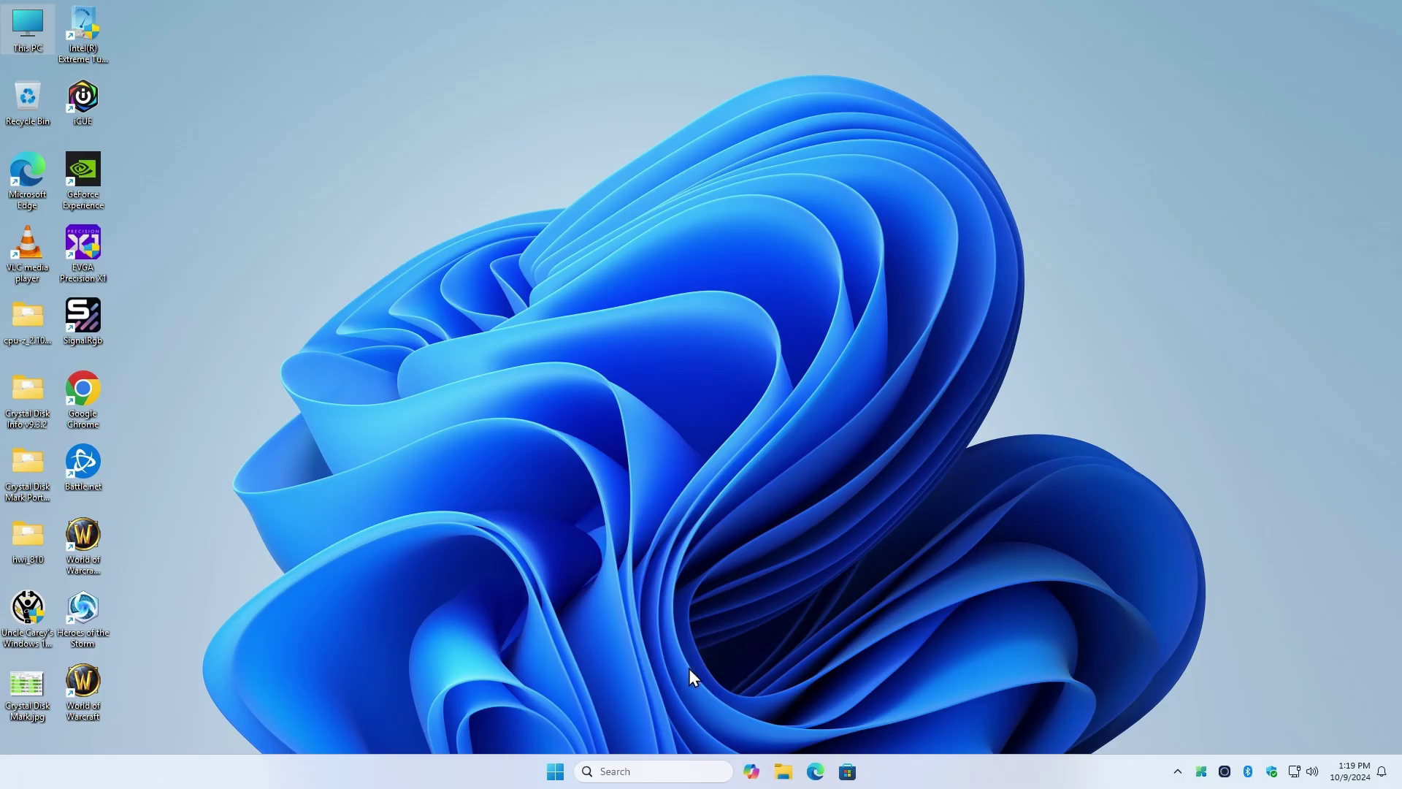
- Search for gpedit and launch the Local Group Policy Editor from the results
{"action": "left_click", "coordinate": [667, 768]}
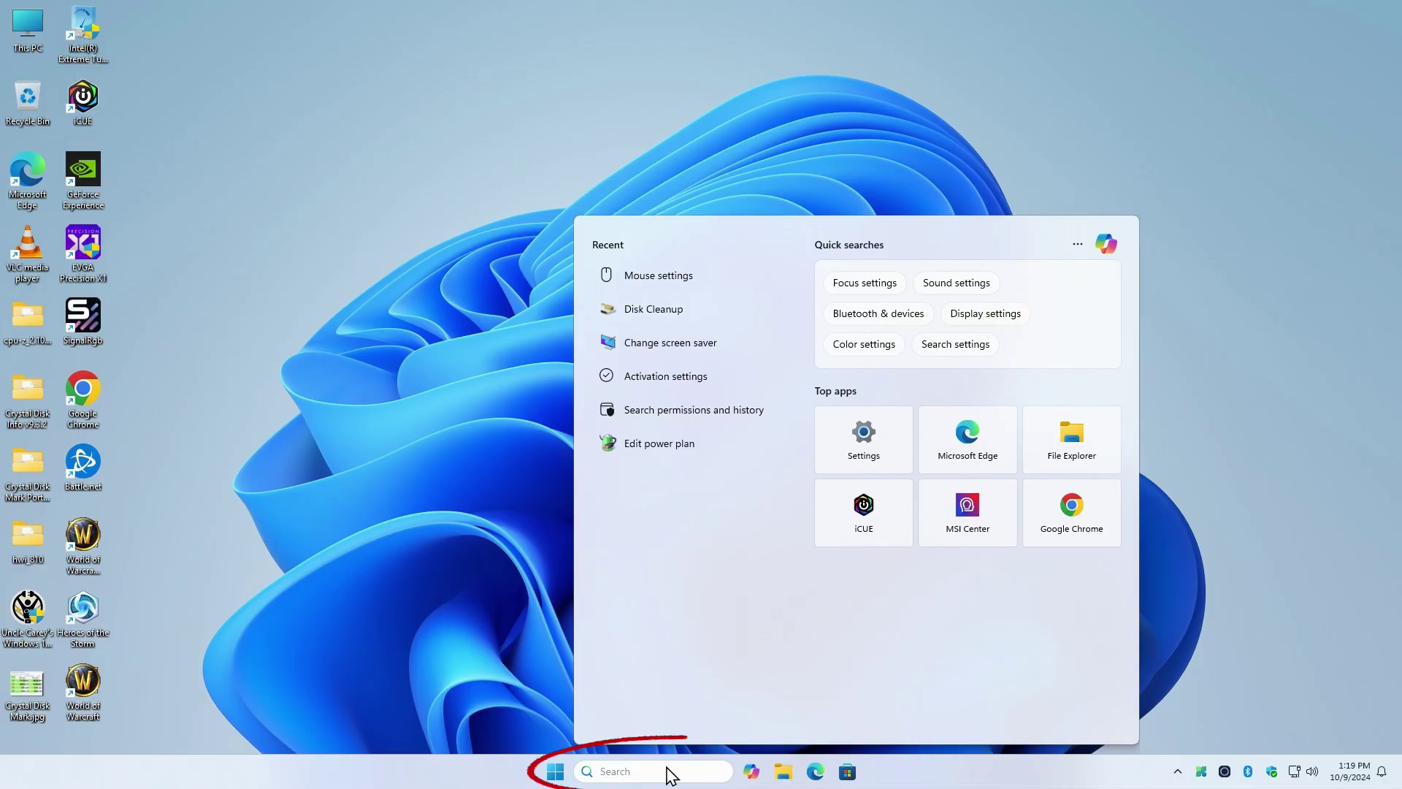
{"action": "type", "text": "gpedit"}
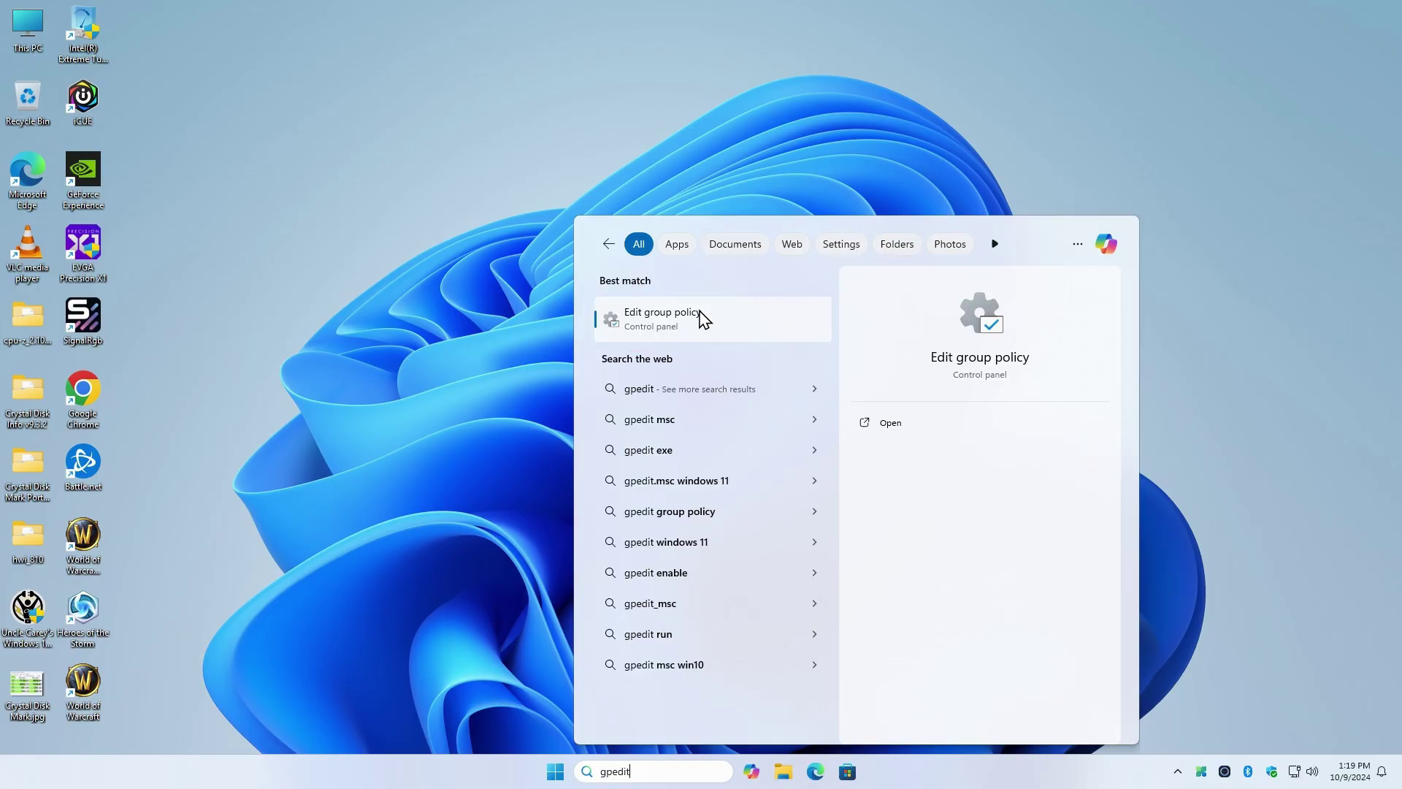
{"action": "left_click", "coordinate": [699, 314]}
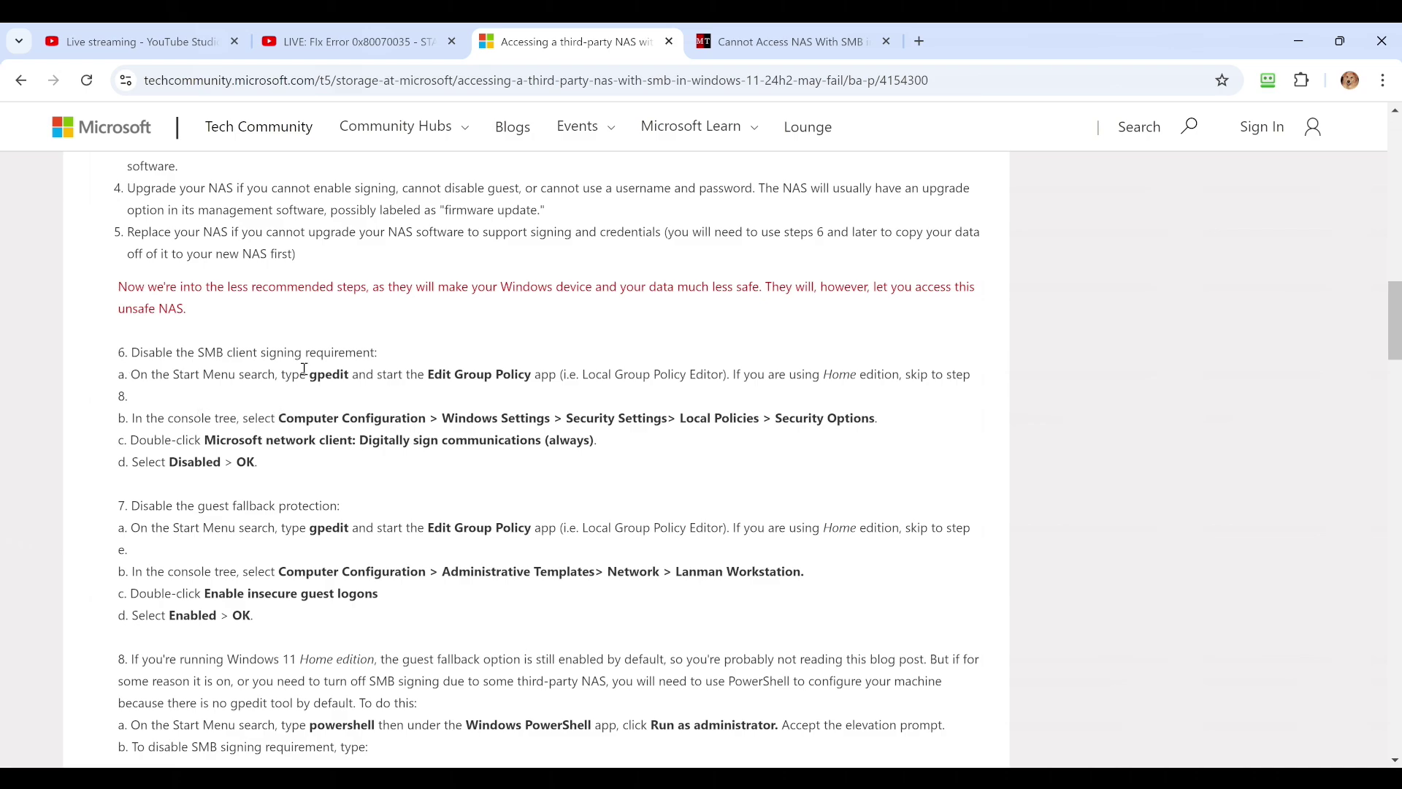
- Highlight and read the Computer Configuration policy path in the article's step 6b
{"action": "left_click_drag", "start_coordinate": [309, 374], "coordinate": [354, 372]}
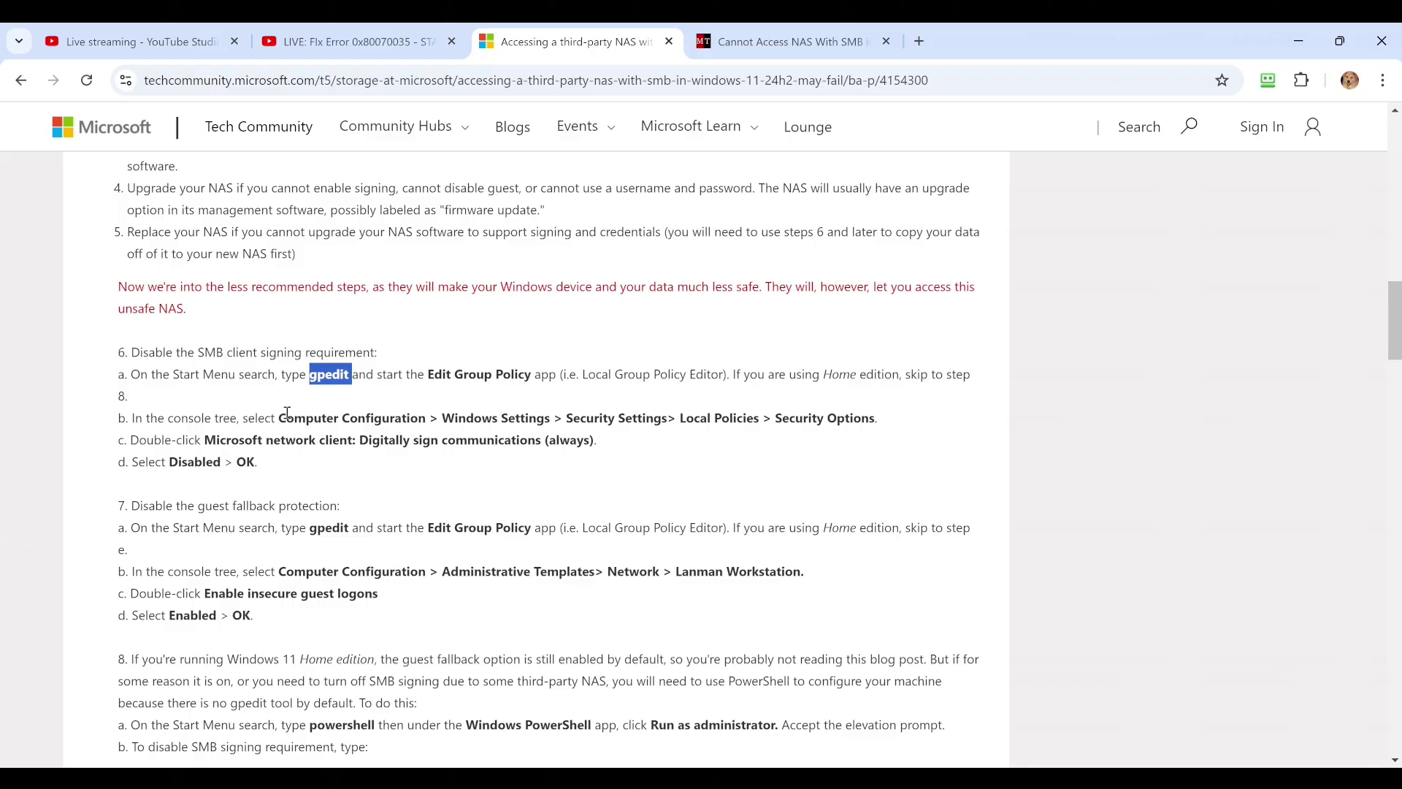
{"action": "left_click_drag", "start_coordinate": [279, 418], "coordinate": [420, 436]}
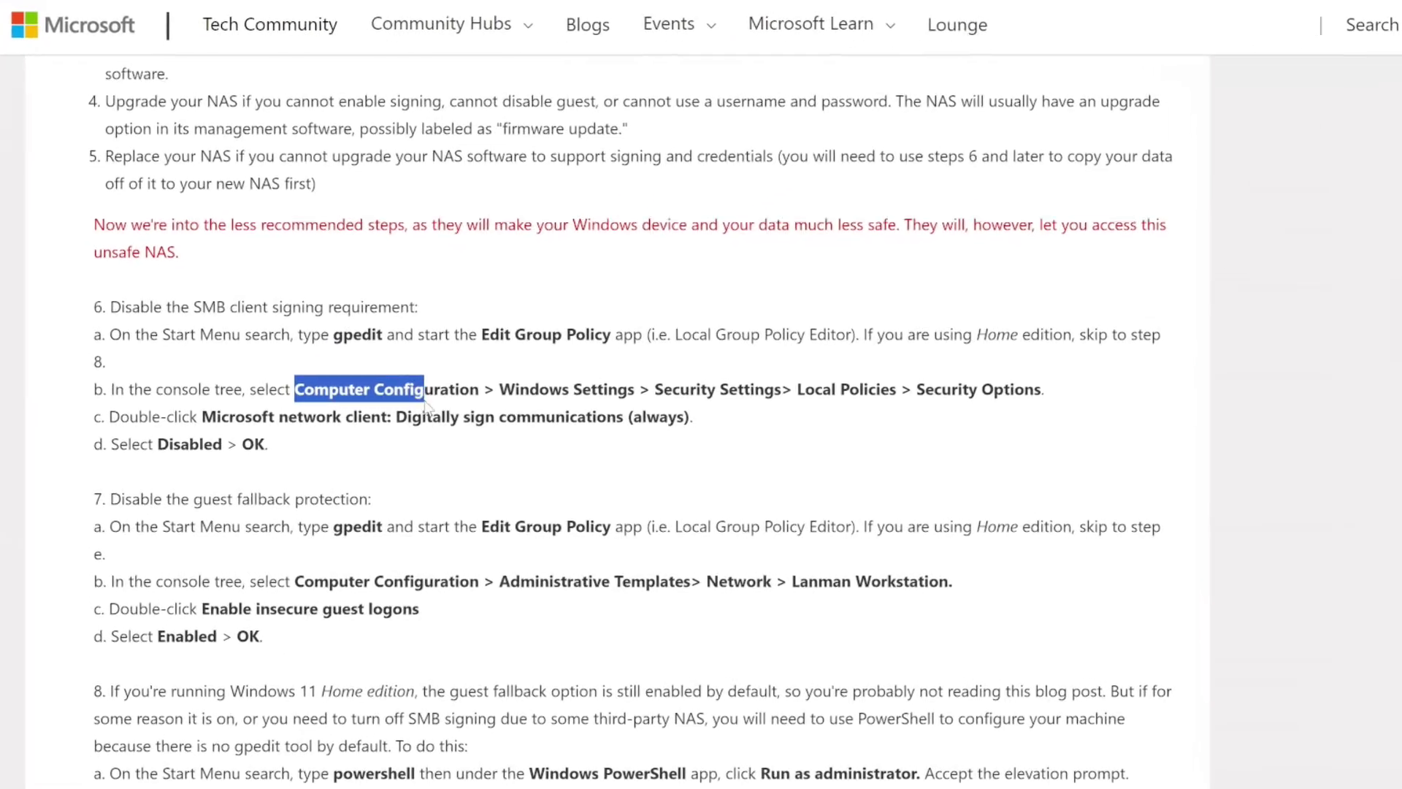
{"action": "left_click_drag", "start_coordinate": [531, 376], "coordinate": [1104, 352]}
{"action": "left_click_drag", "start_coordinate": [1208, 322], "coordinate": [599, 325]}
{"action": "left_click", "coordinate": [723, 322]}
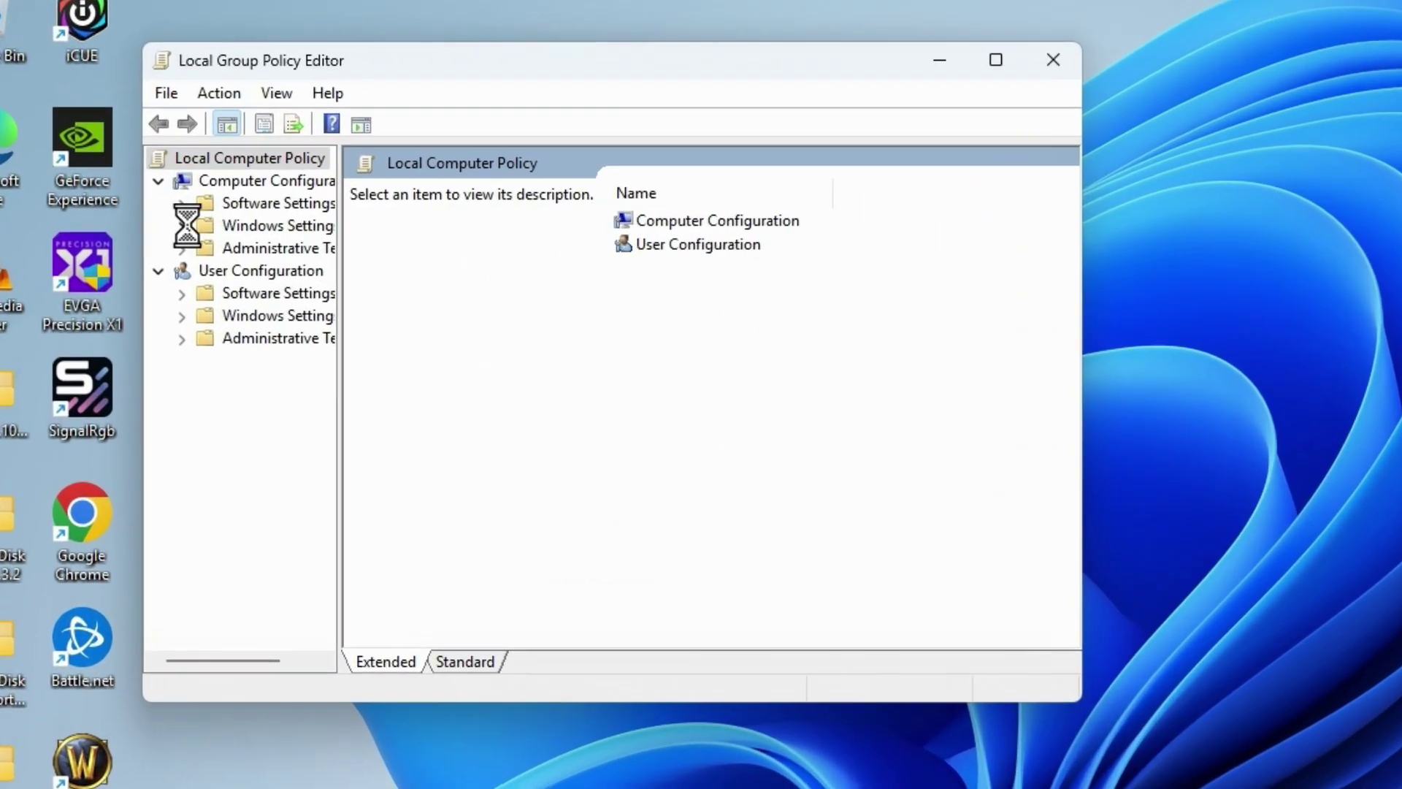
- Navigate to Windows Settings > Security Settings > Local Policies > Security Options, showing the Security Setting column
{"action": "left_click", "coordinate": [153, 222]}
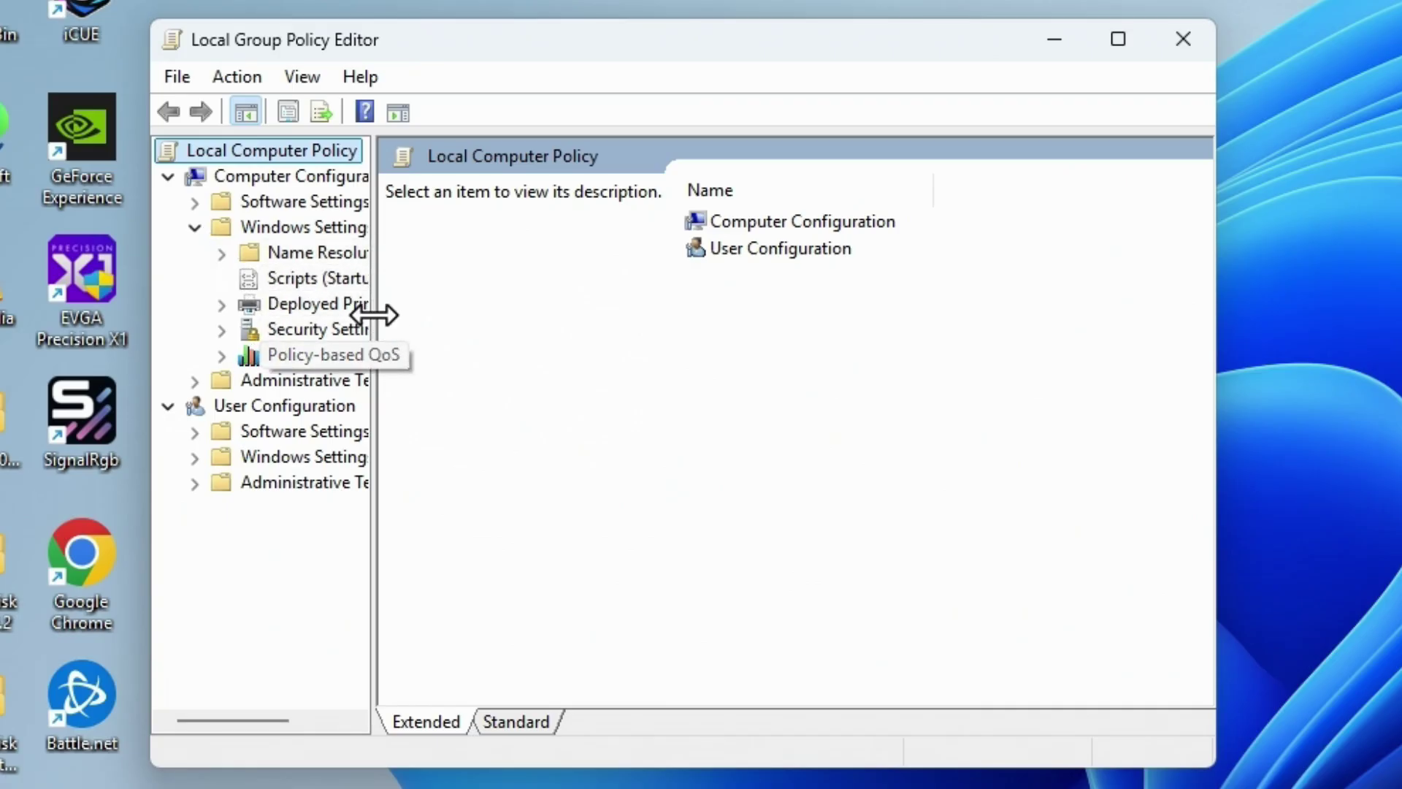
{"action": "left_click_drag", "start_coordinate": [388, 313], "coordinate": [795, 363]}
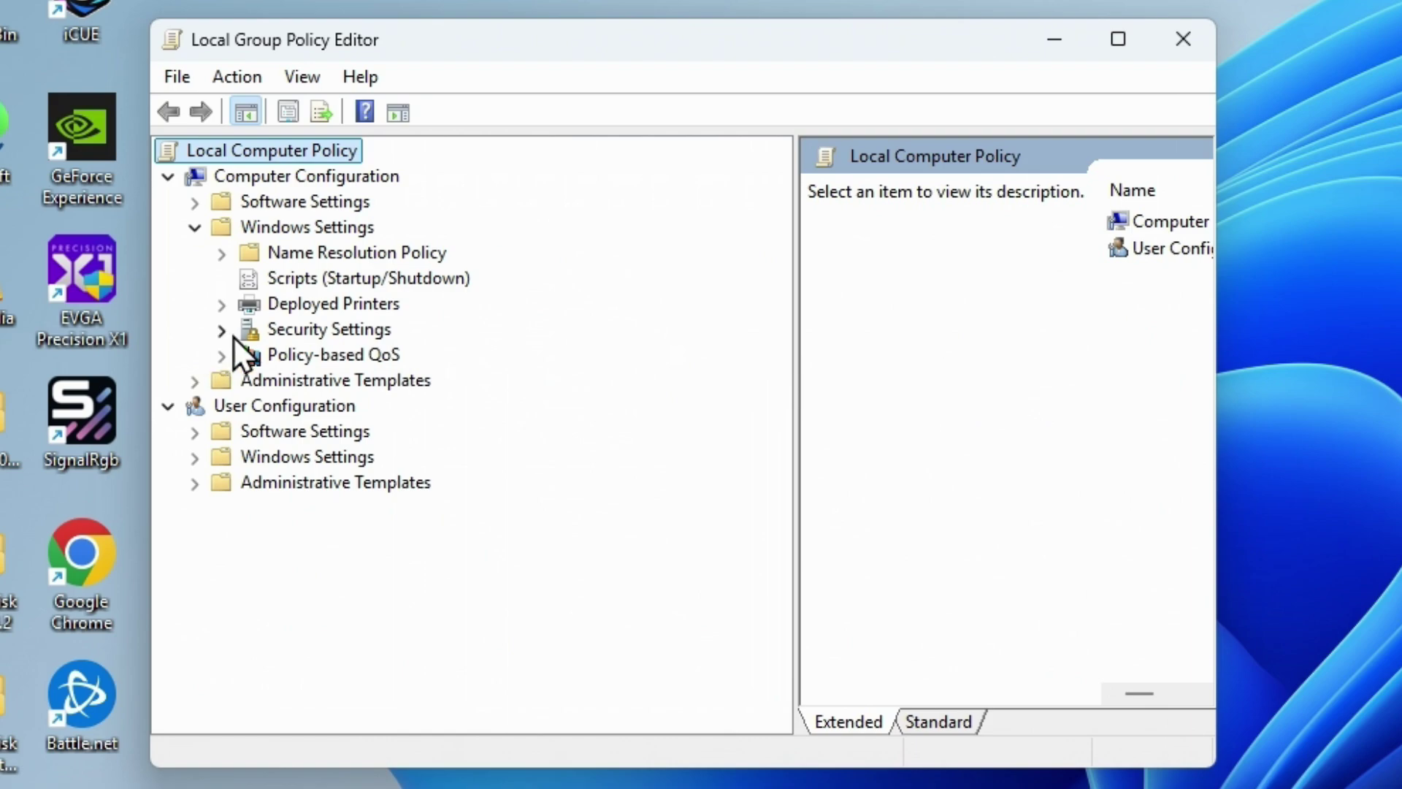
{"action": "left_click", "coordinate": [222, 331]}
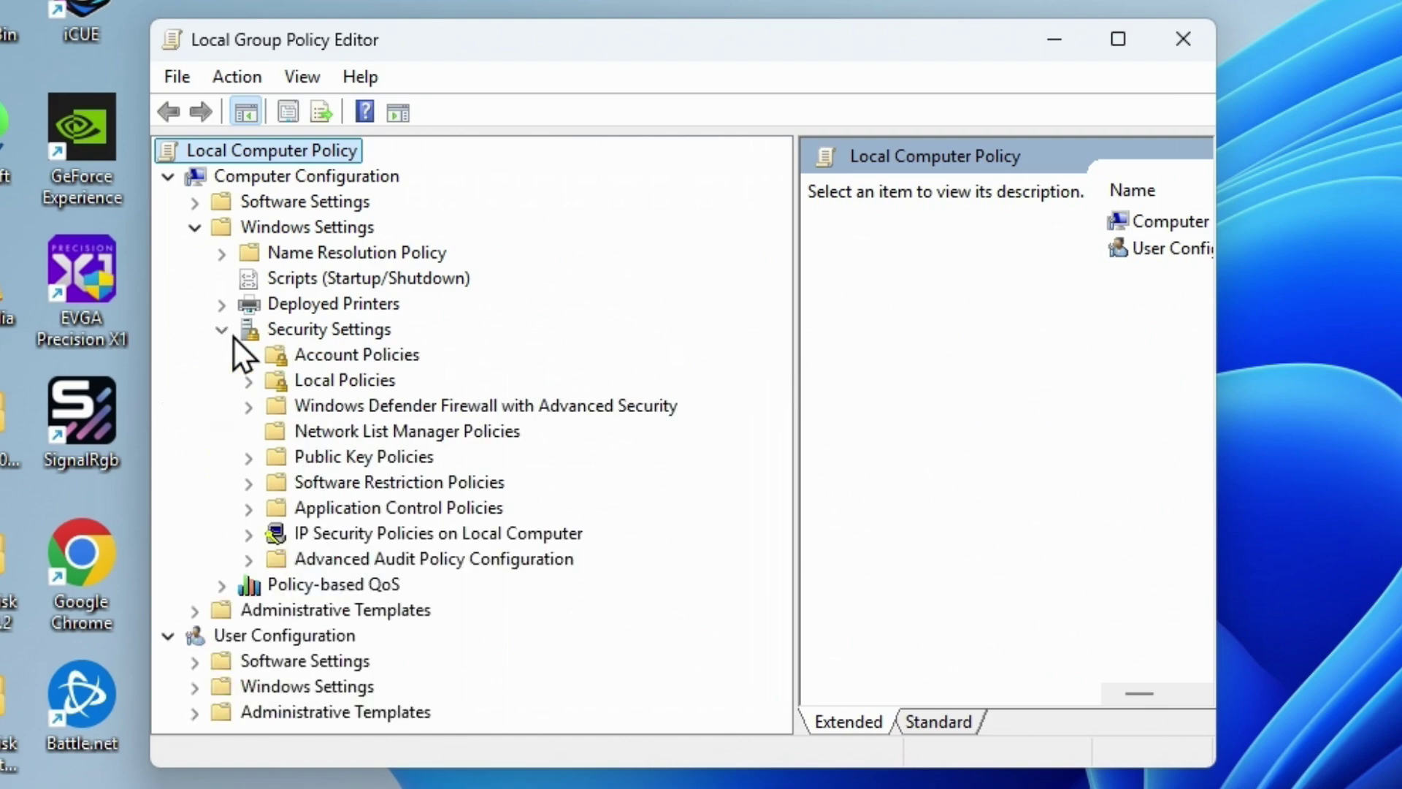
{"action": "left_click", "coordinate": [298, 379]}
{"action": "left_click", "coordinate": [252, 381]}
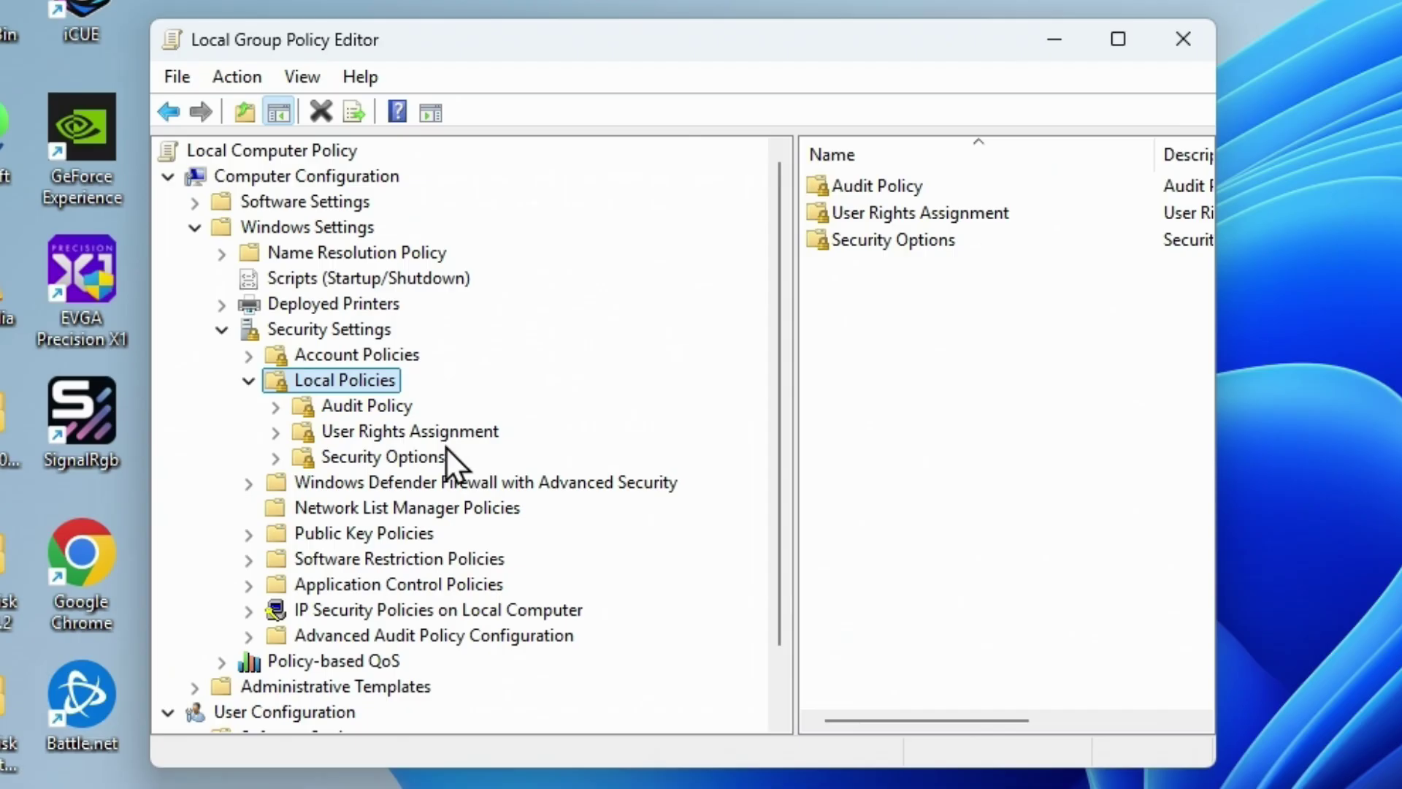
{"action": "left_click", "coordinate": [425, 462]}
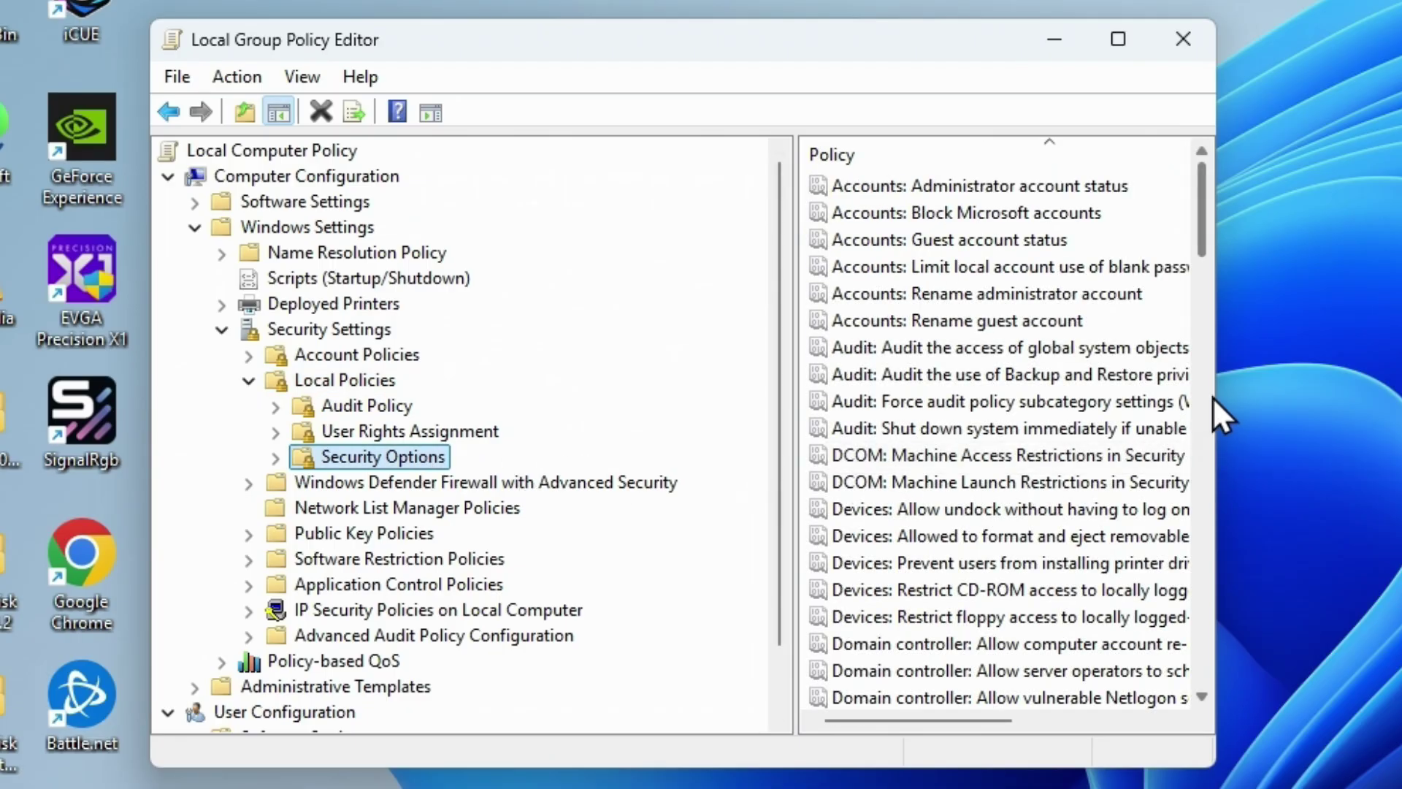
{"action": "left_click_drag", "start_coordinate": [1219, 380], "coordinate": [1401, 376]}
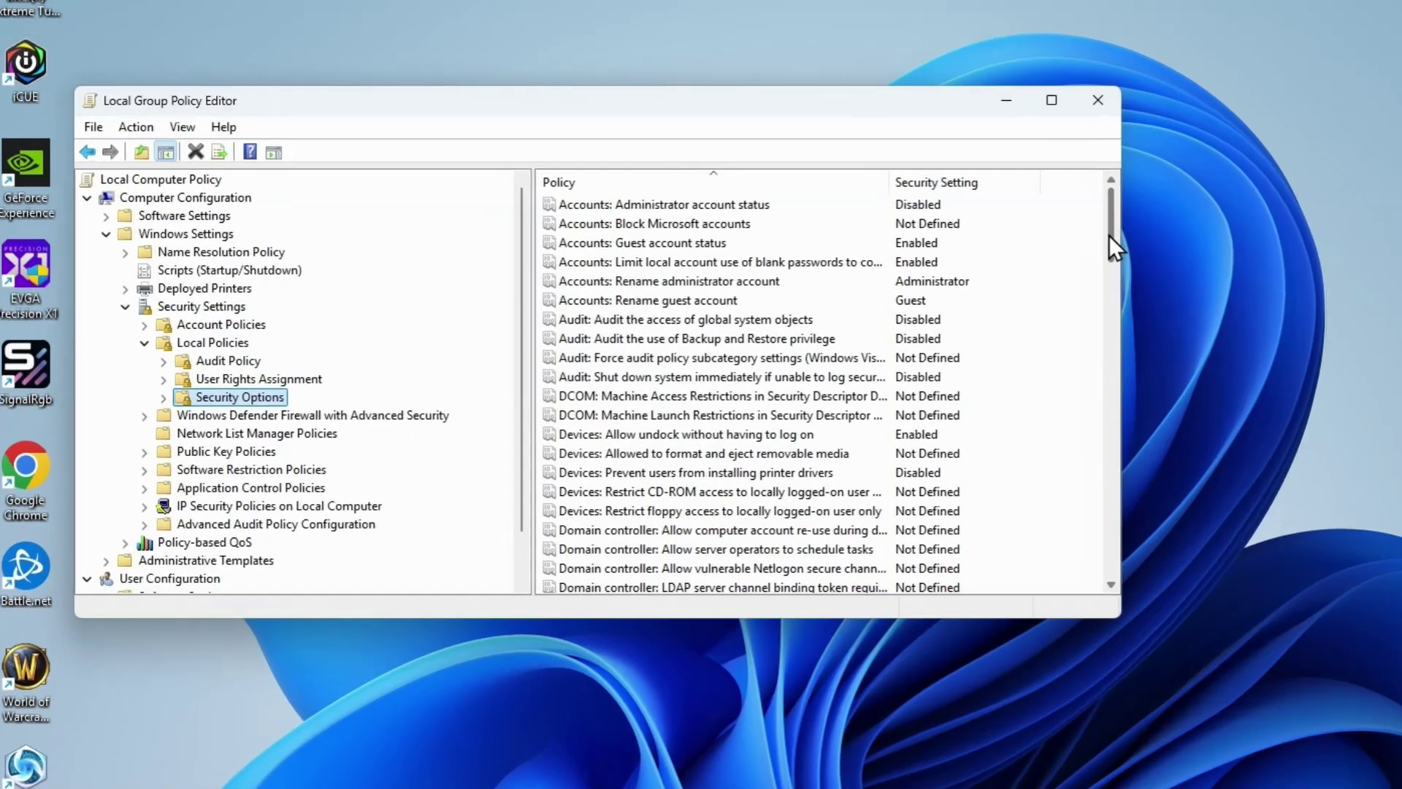
- Set Microsoft network client: Digitally sign communications (always) to Disabled
{"action": "left_click_drag", "start_coordinate": [871, 235], "coordinate": [853, 318]}
{"action": "scroll", "coordinate": [1336, 438], "scroll_direction": "down", "scroll_amount": 3}
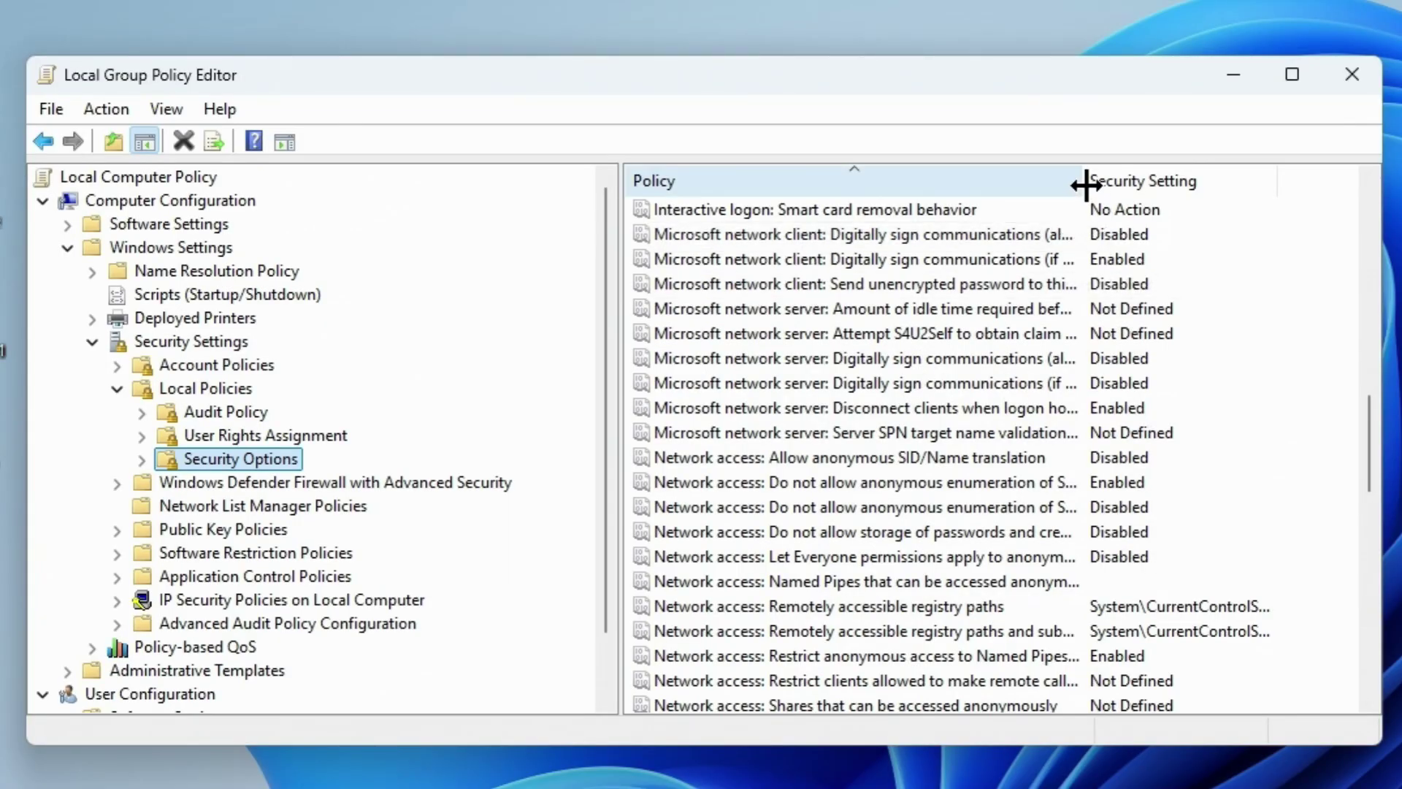
{"action": "left_click_drag", "start_coordinate": [1085, 185], "coordinate": [1323, 193]}
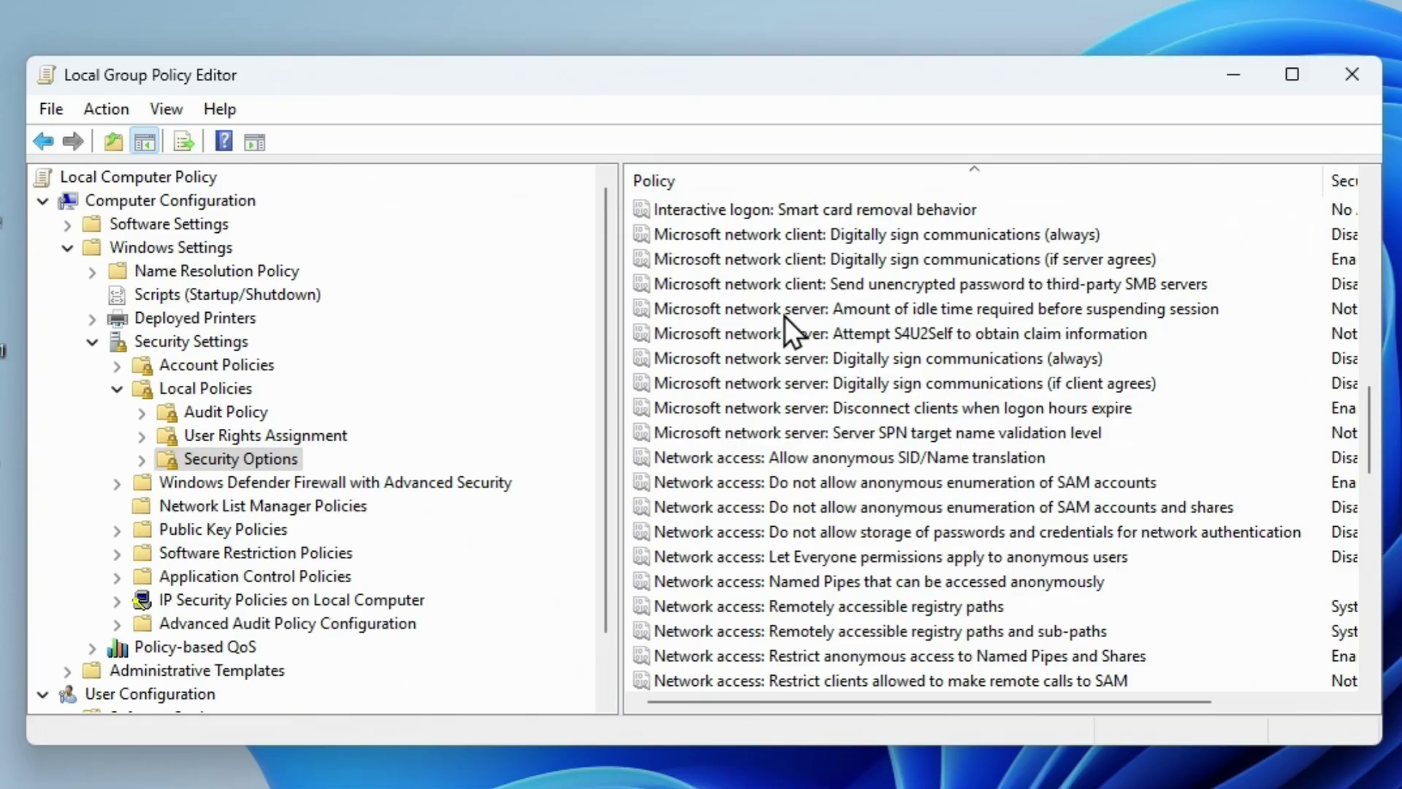
{"action": "double_click", "coordinate": [943, 227]}
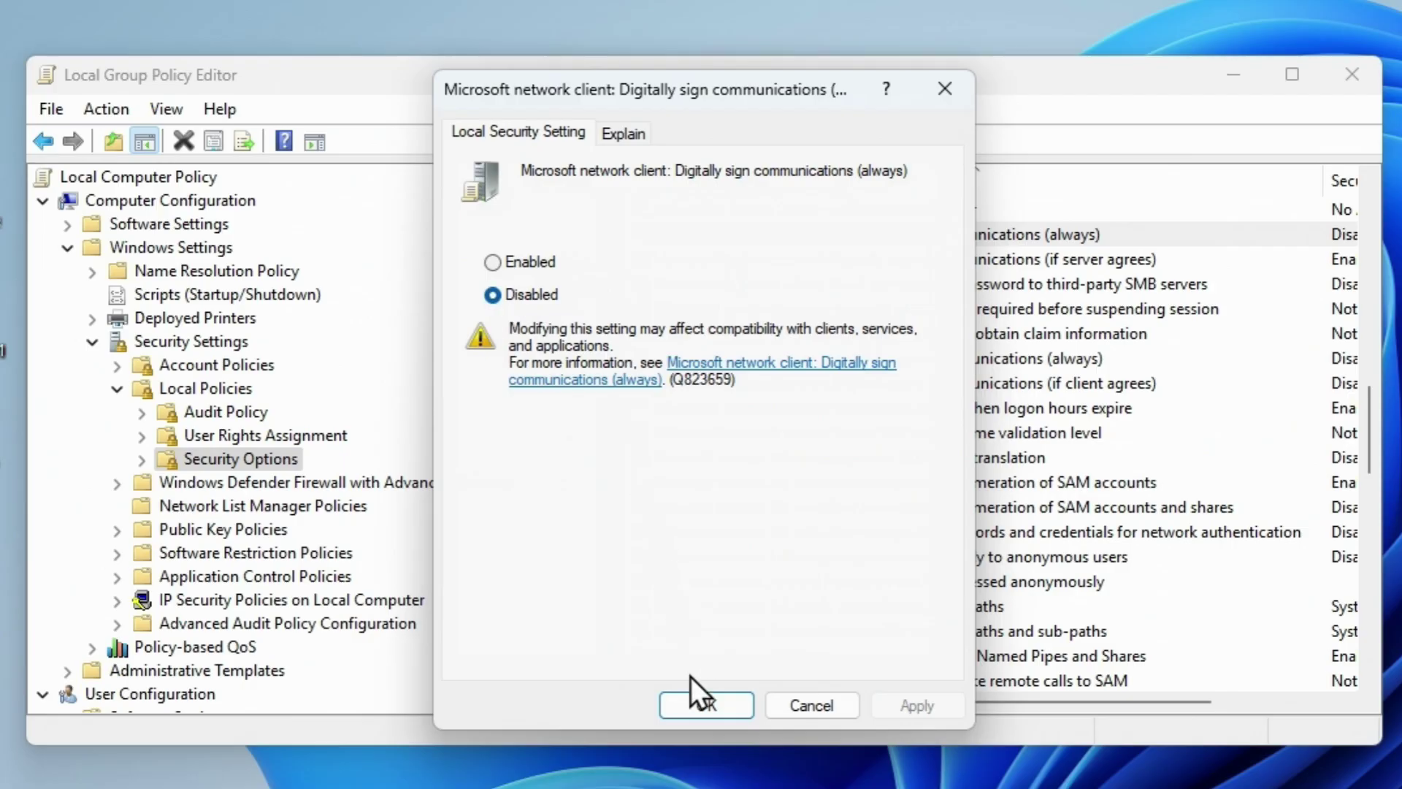
{"action": "left_click", "coordinate": [701, 705]}
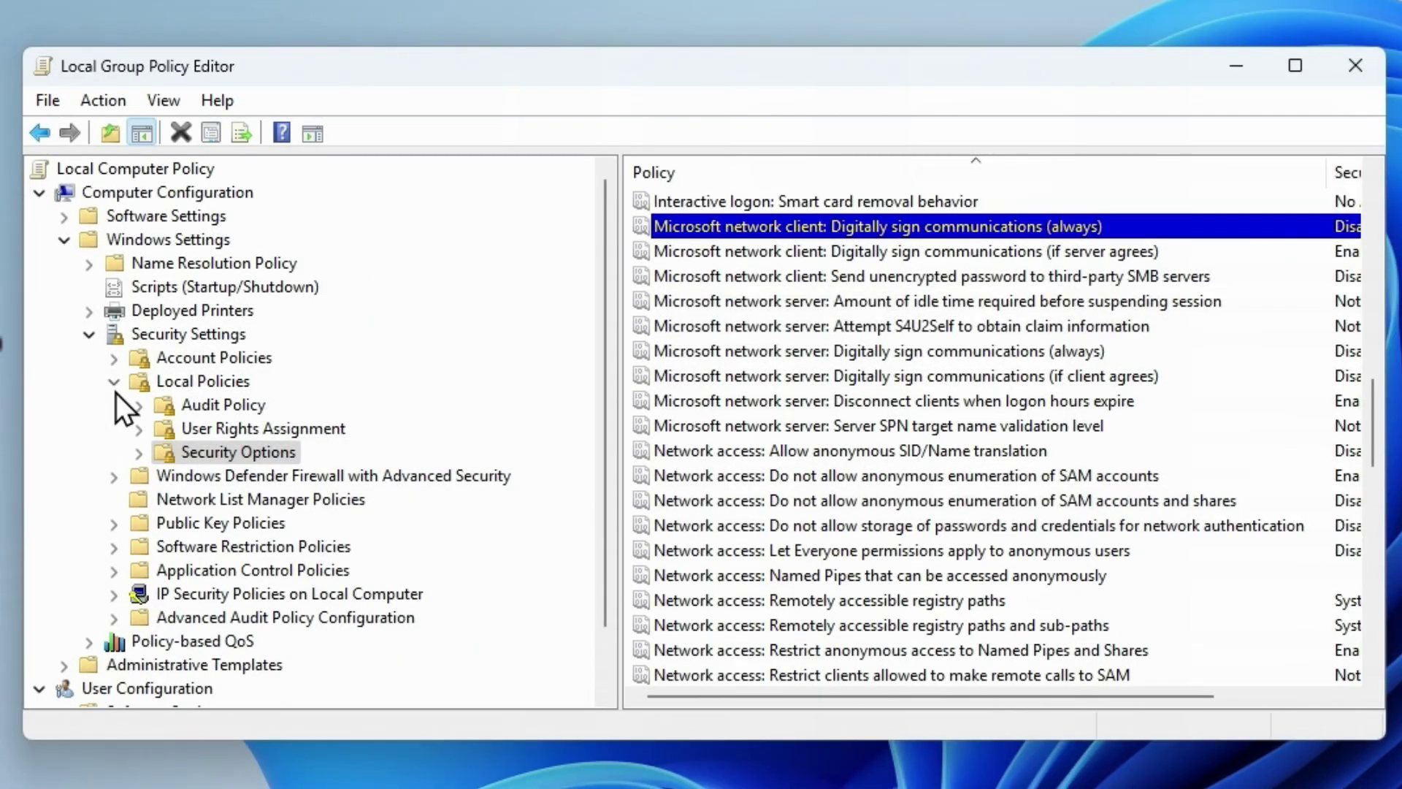
- Collapse Windows Settings and navigate to Administrative Templates > Network > Lanman Workstation
{"action": "left_click", "coordinate": [115, 387]}
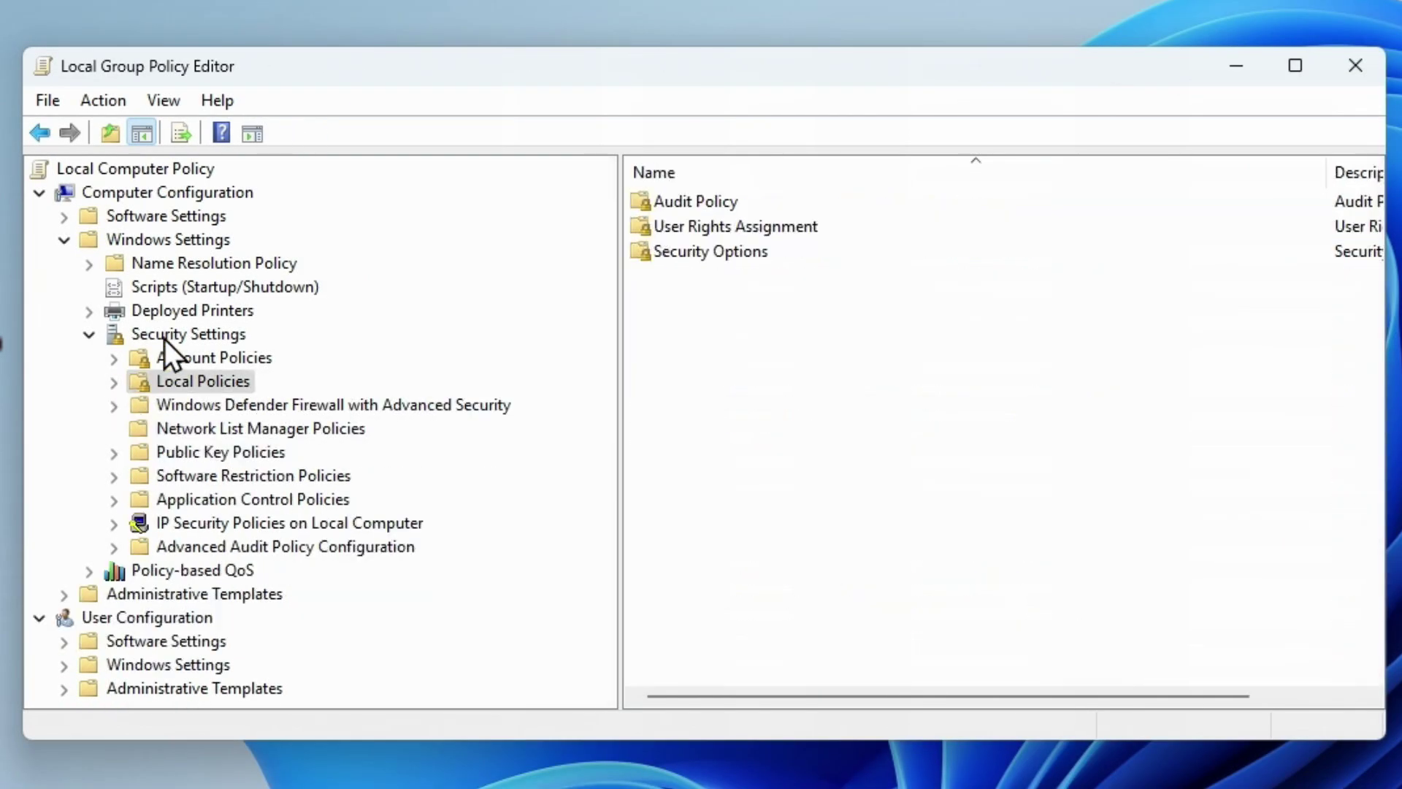
{"action": "left_click", "coordinate": [64, 240]}
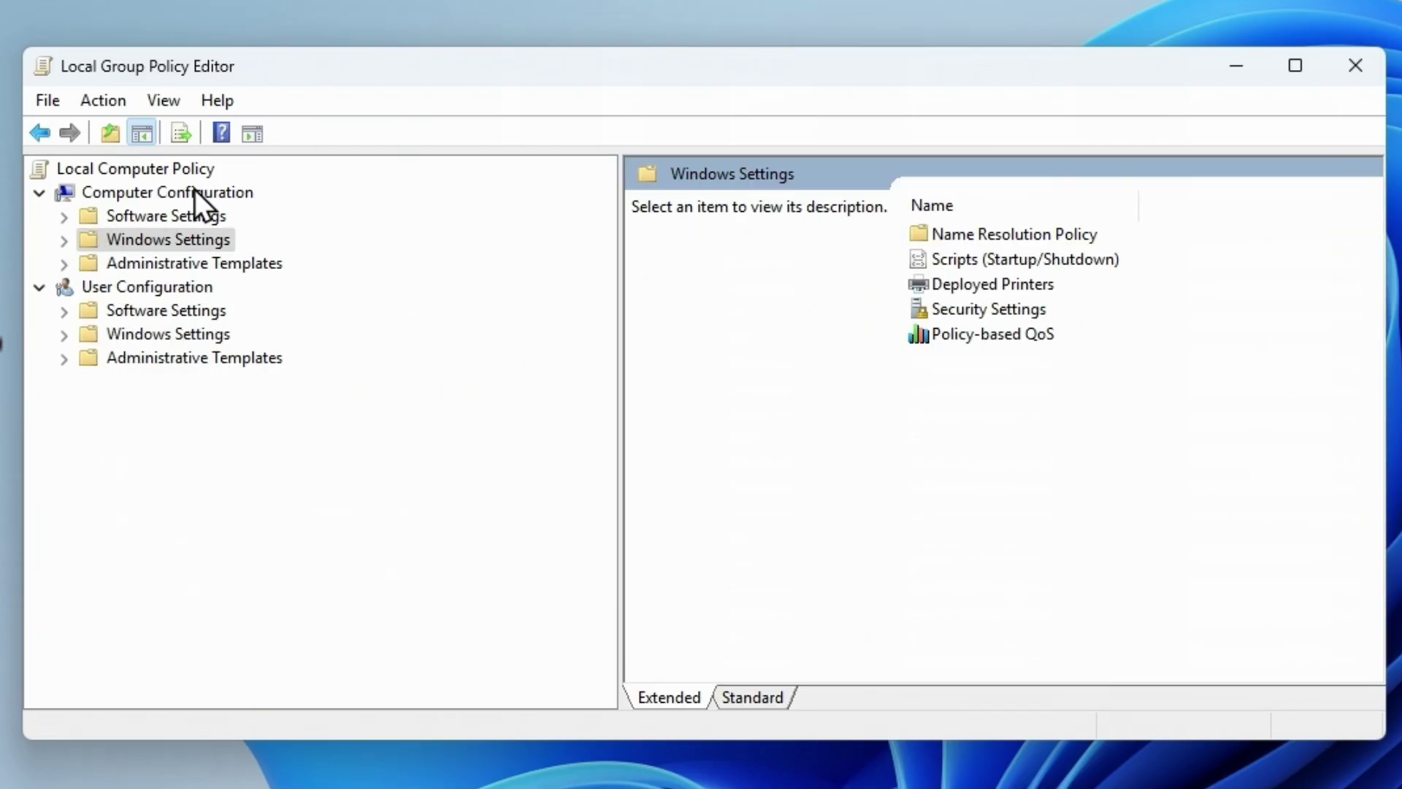
{"action": "left_click", "coordinate": [64, 263]}
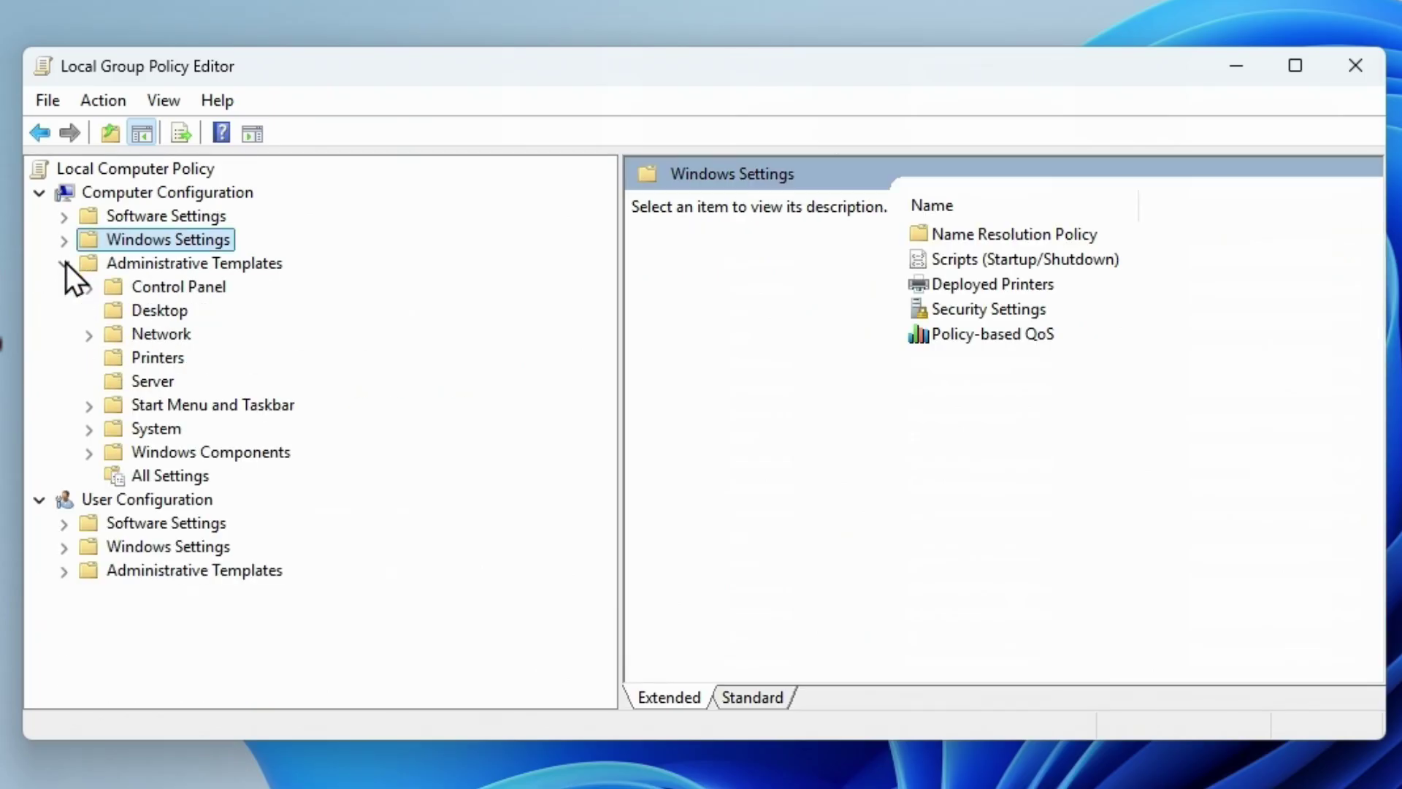
{"action": "left_click", "coordinate": [90, 328]}
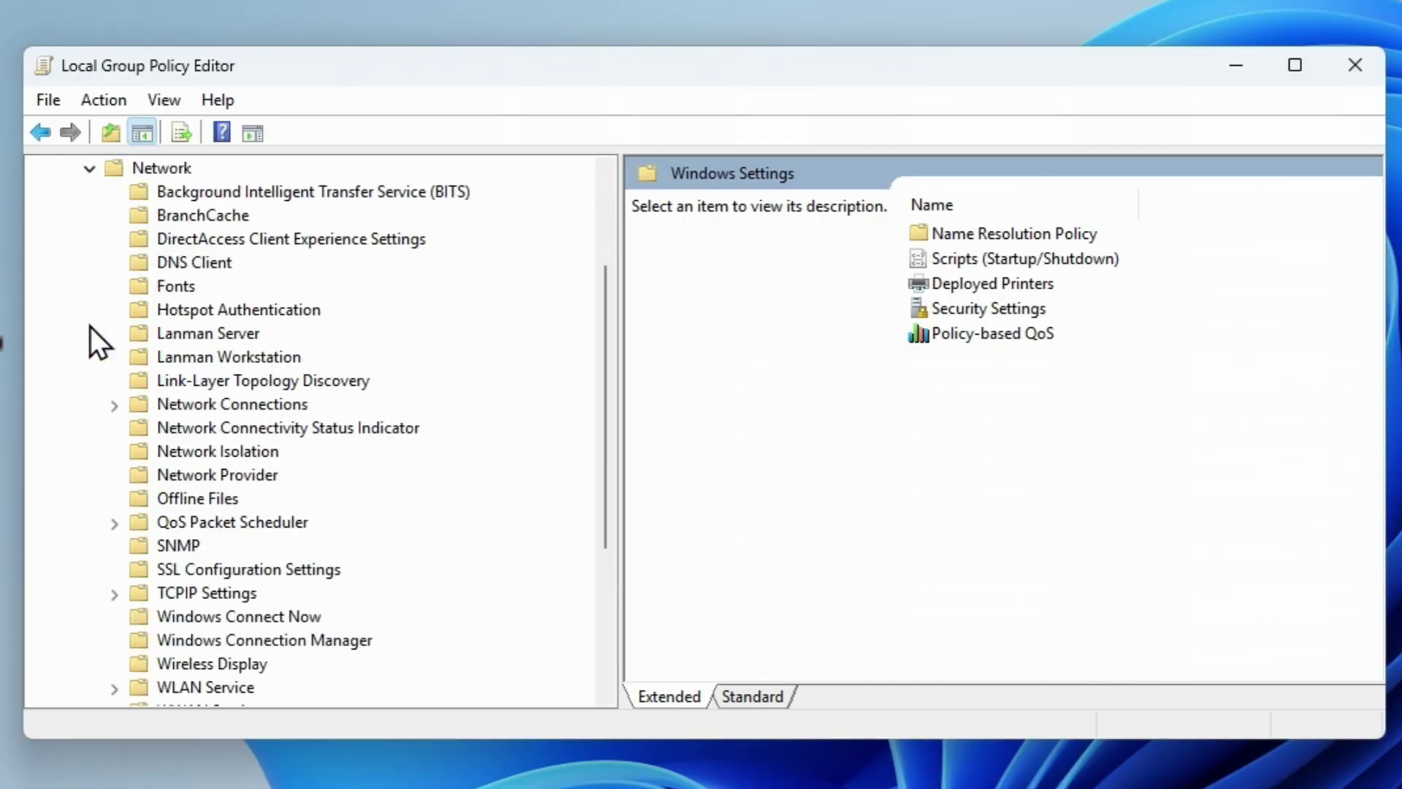
{"action": "left_click", "coordinate": [147, 355]}
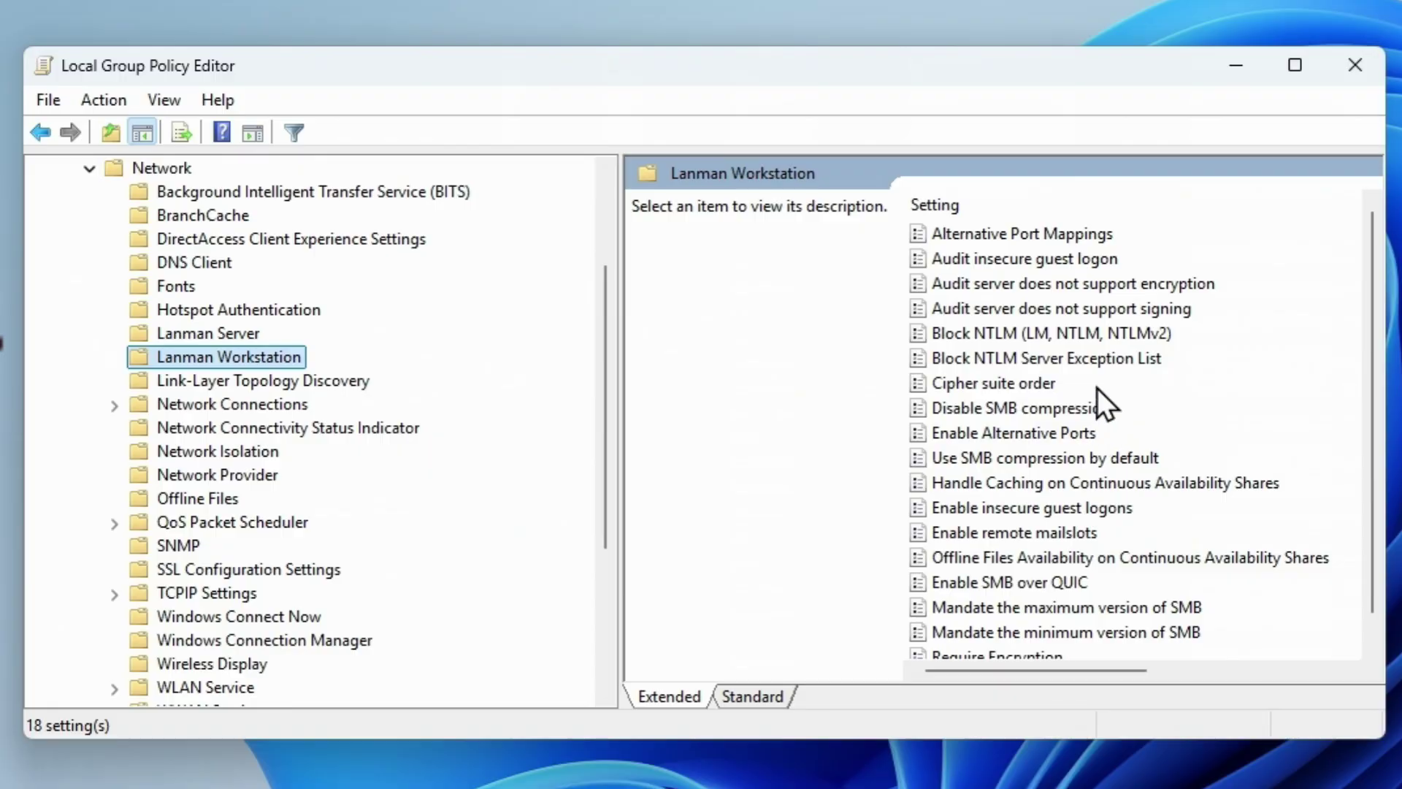
- Set Enable insecure guest logons to Enabled, apply it, and close the editor
{"action": "left_click", "coordinate": [1029, 508]}
{"action": "double_click", "coordinate": [1027, 513]}
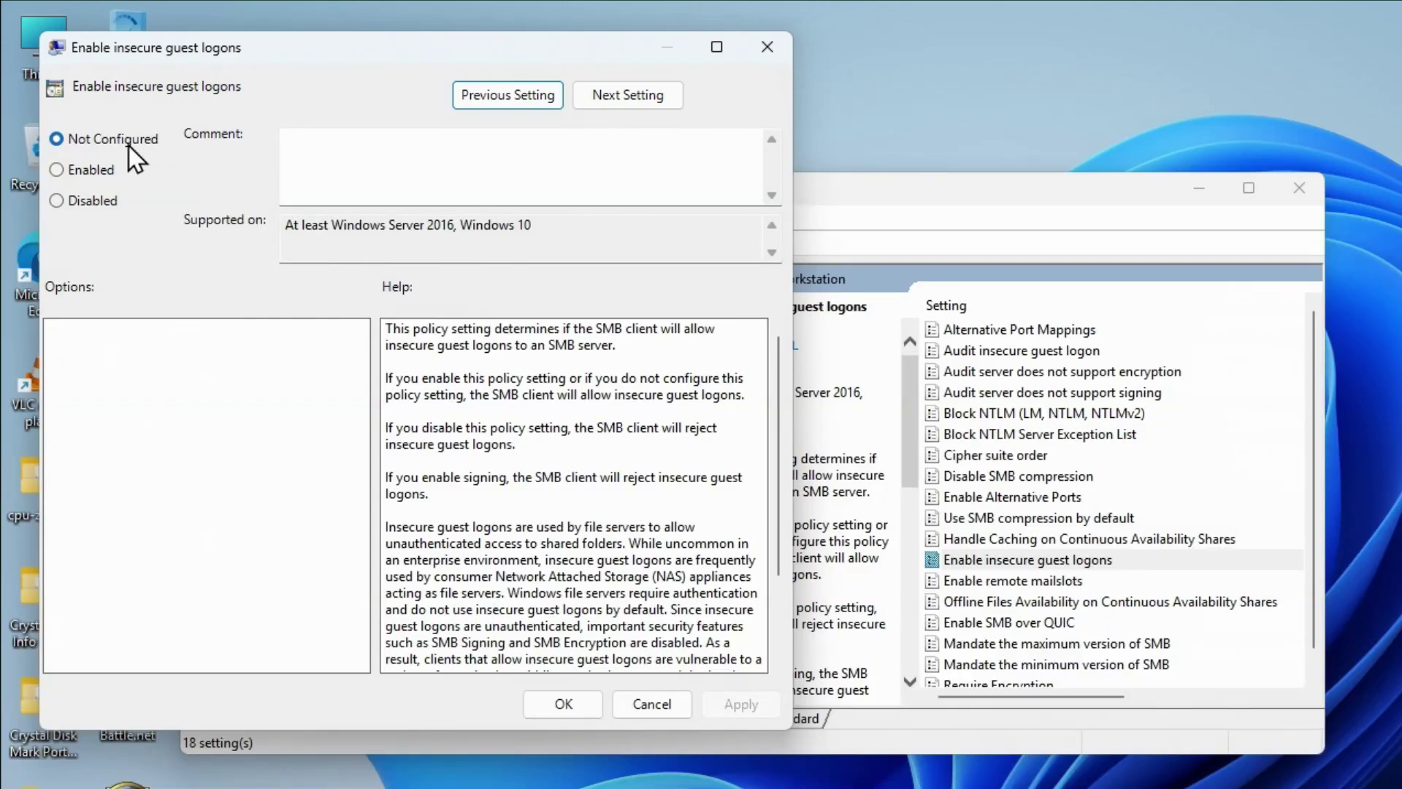
{"action": "left_click", "coordinate": [86, 170]}
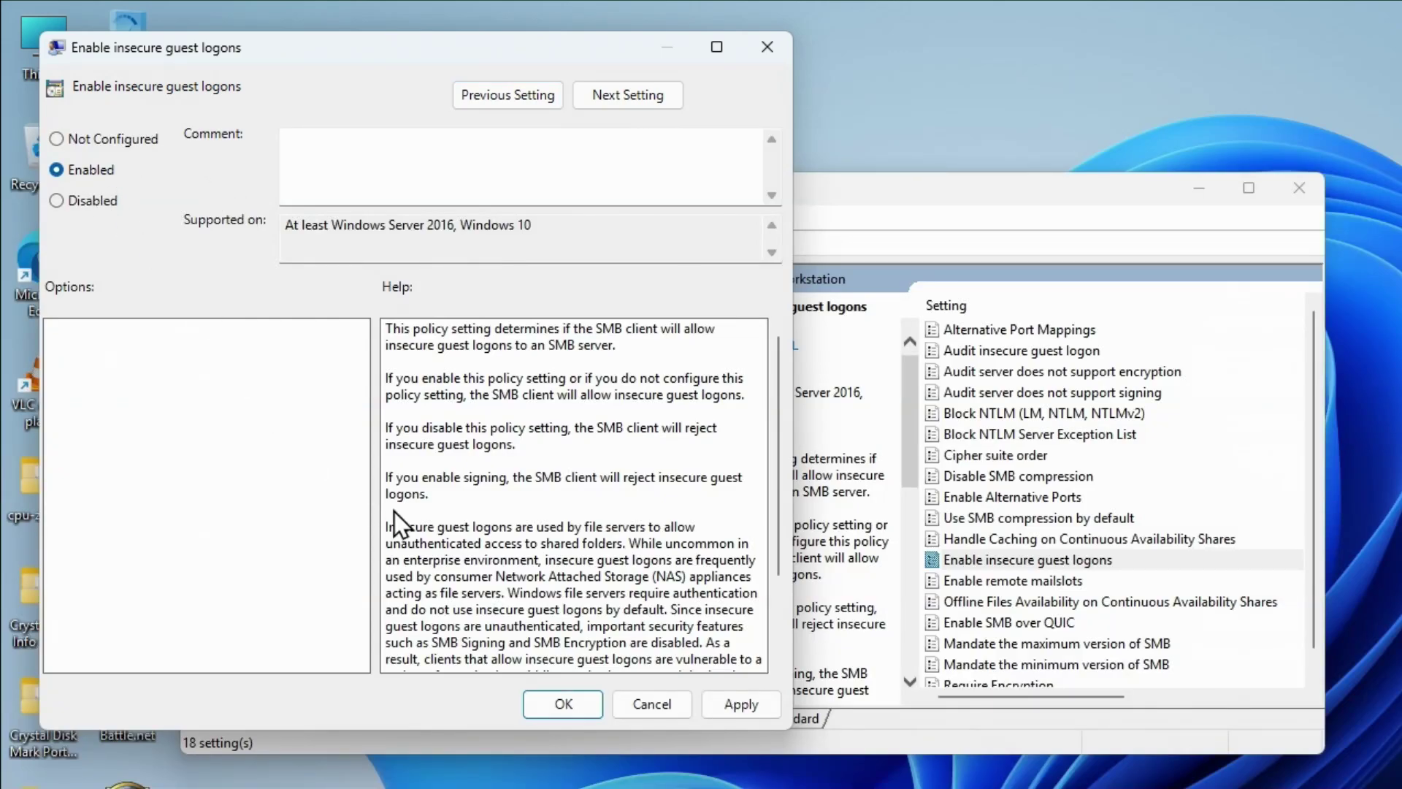
{"action": "left_click", "coordinate": [713, 697]}
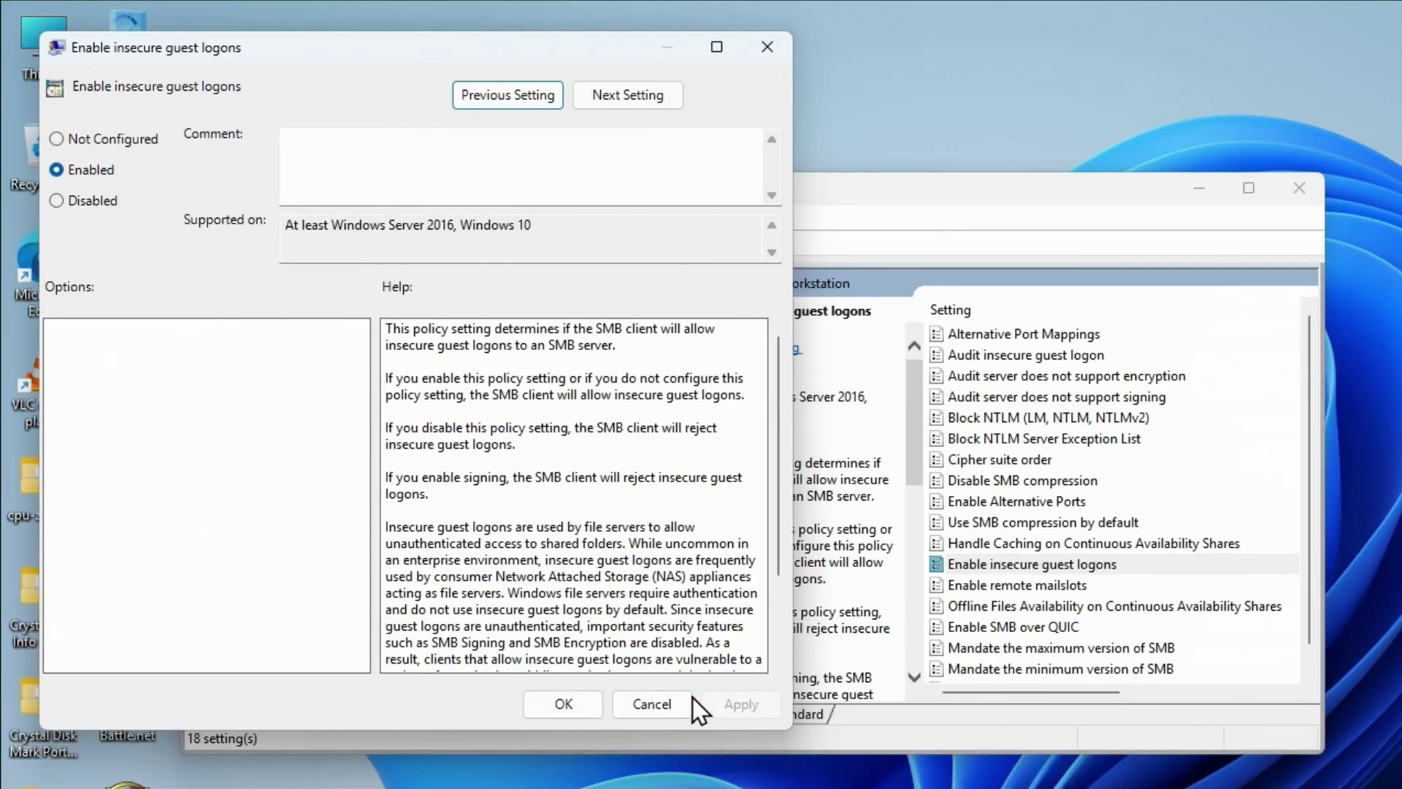
{"action": "left_click", "coordinate": [592, 694]}
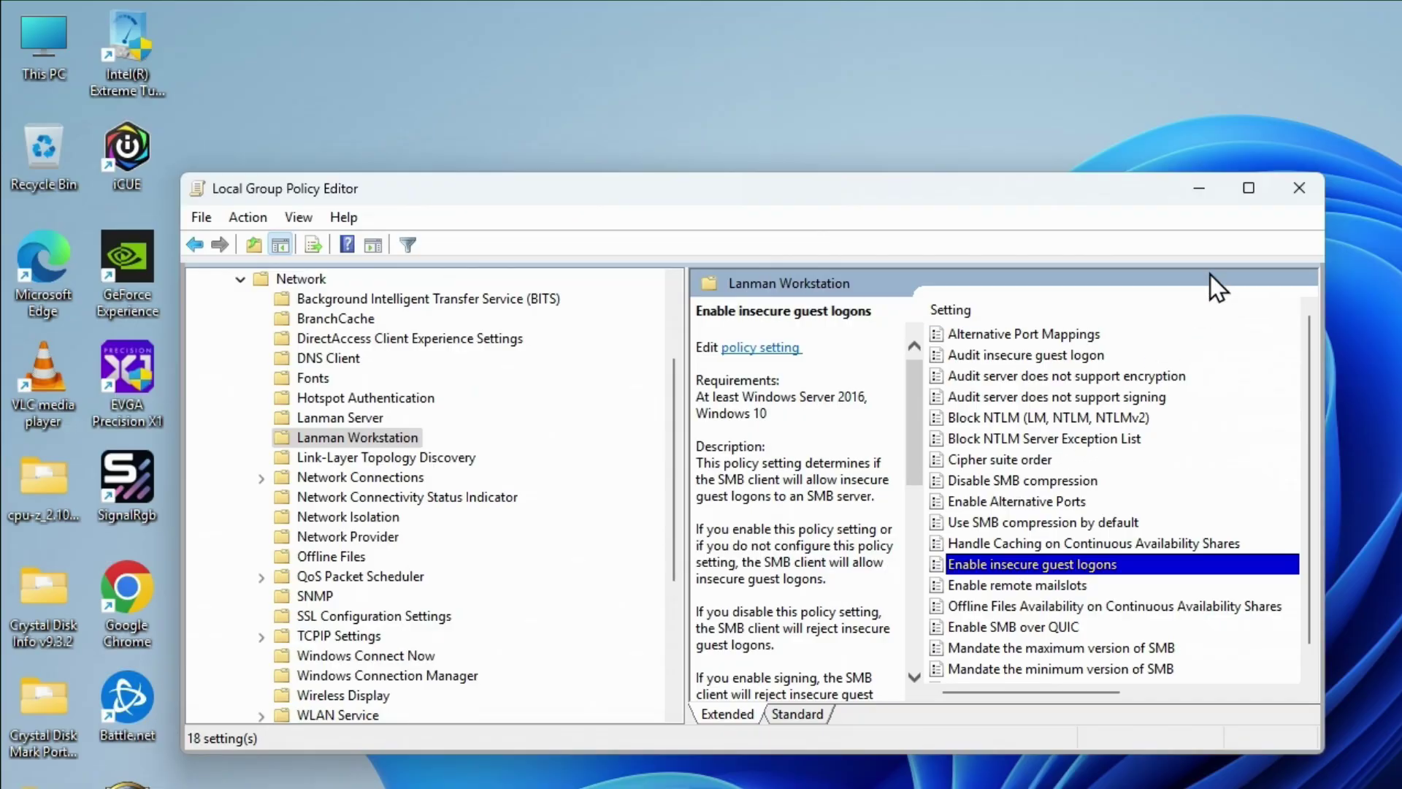
{"action": "left_click", "coordinate": [1299, 189]}
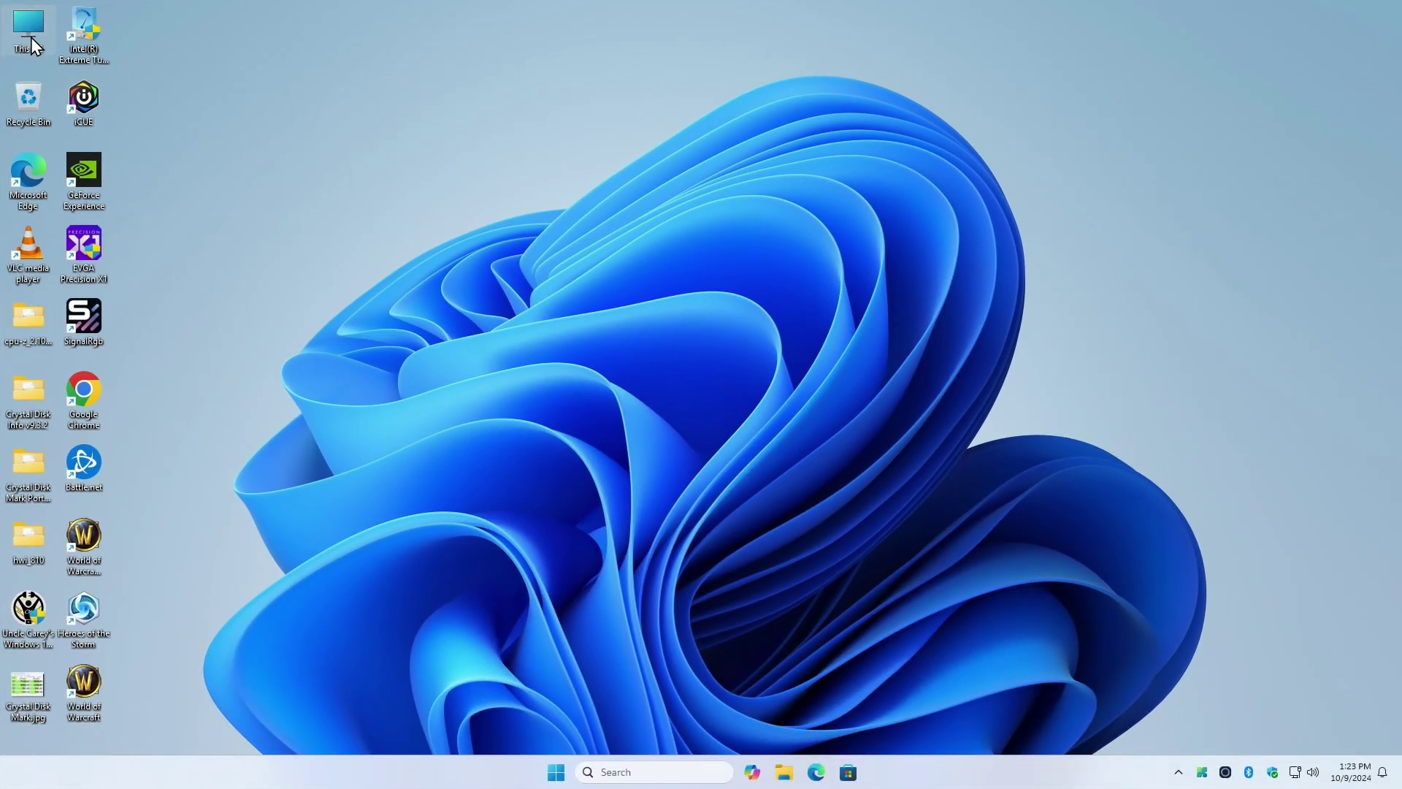
- Browse Network to DS923, check its five shared folders including Scans and nas, then close it
{"action": "double_click", "coordinate": [29, 33]}
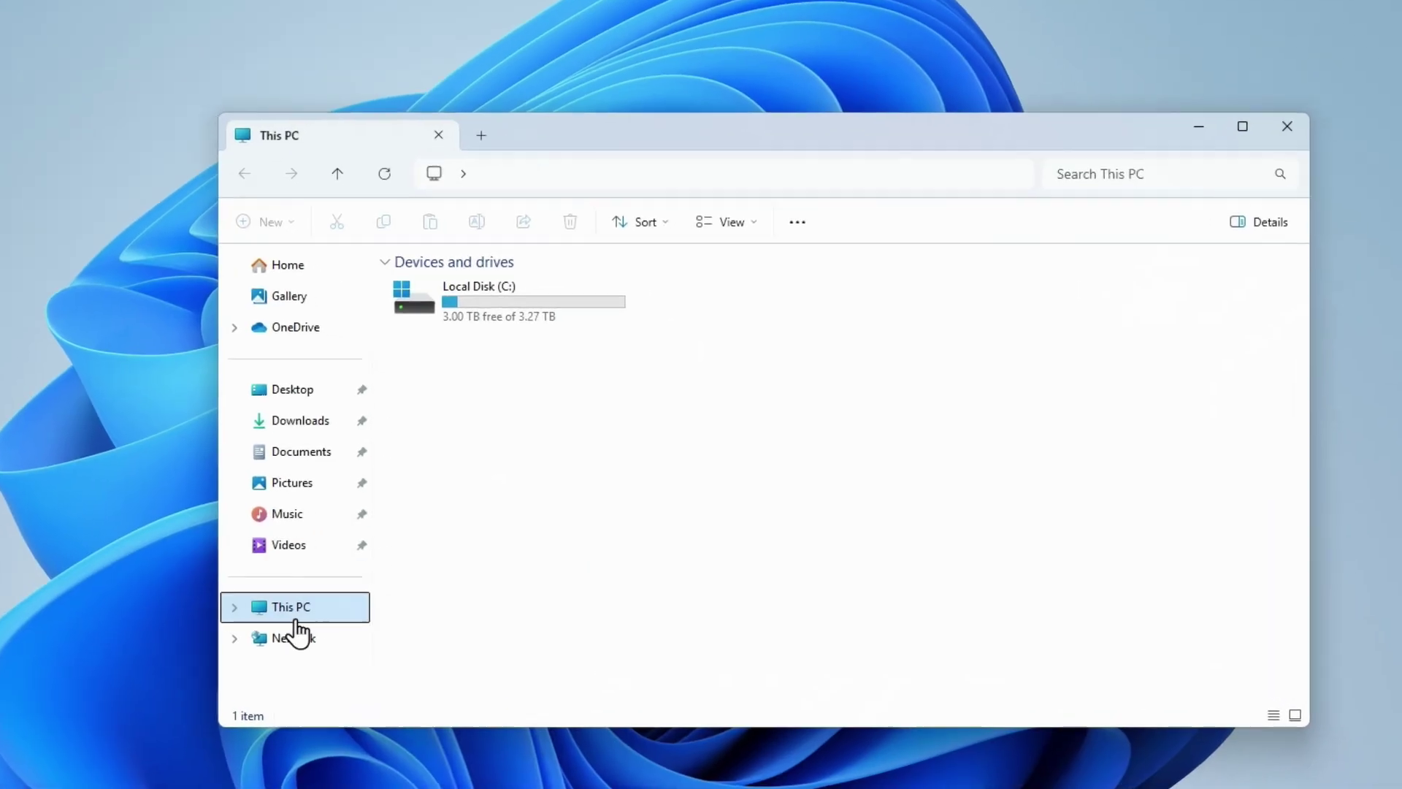
{"action": "left_click", "coordinate": [295, 630]}
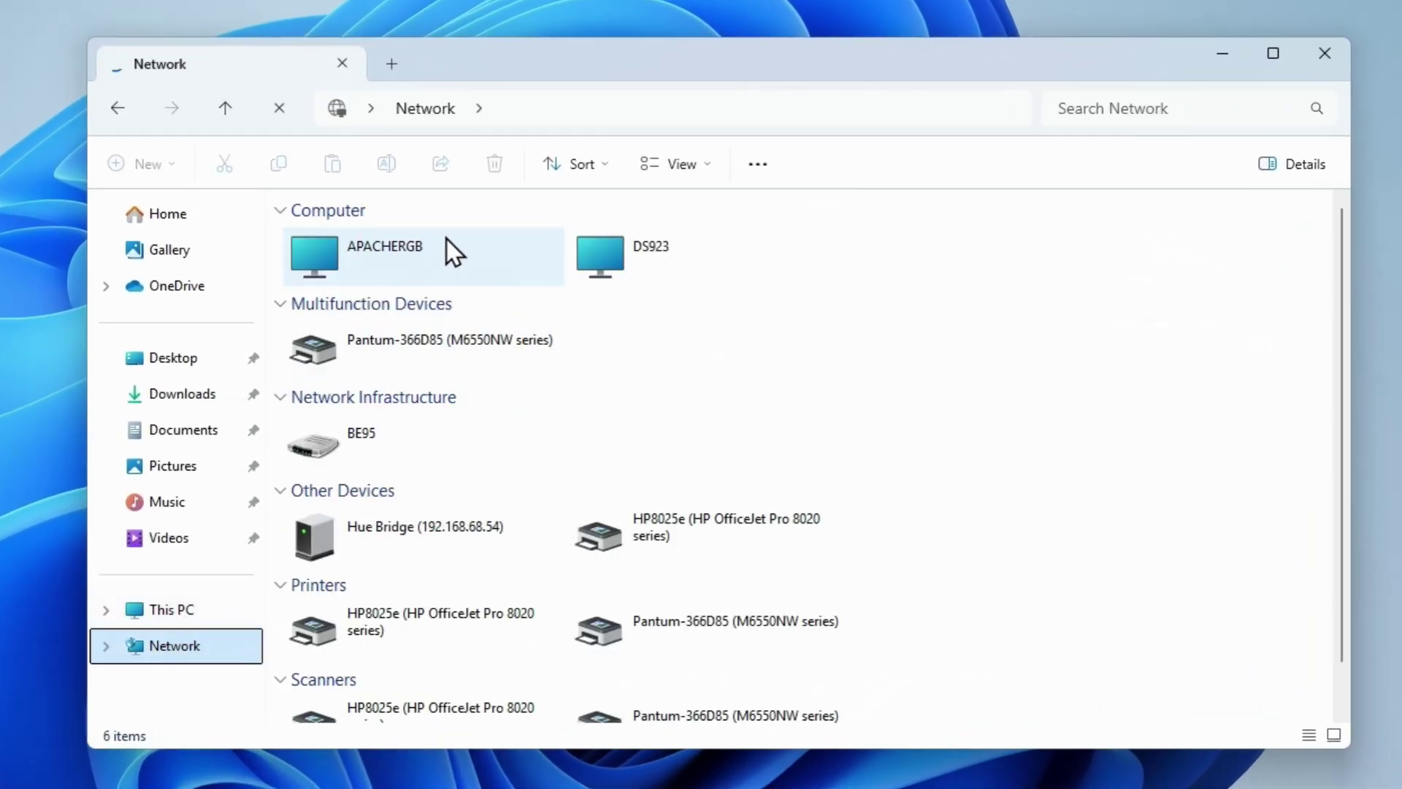
{"action": "left_click", "coordinate": [580, 259]}
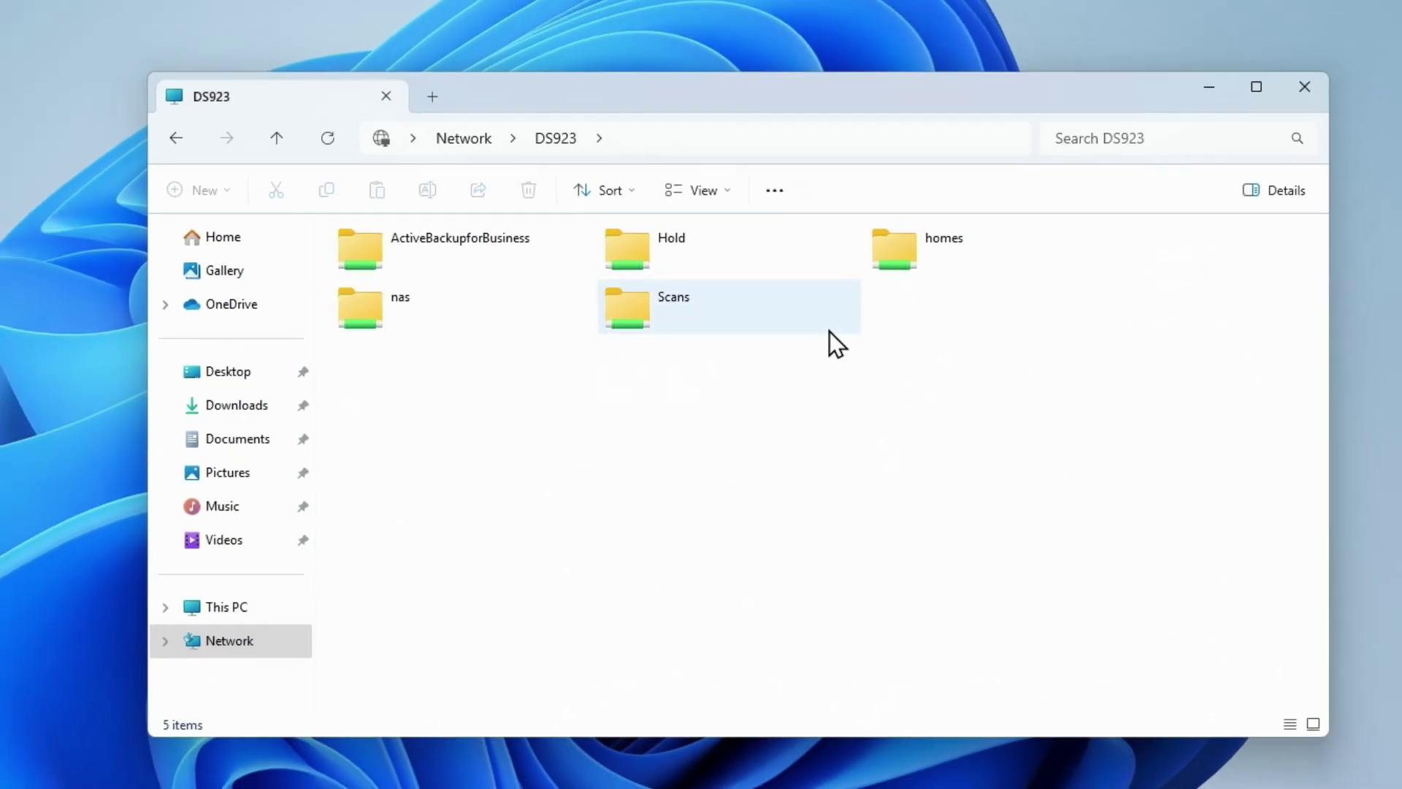
{"action": "left_click", "coordinate": [1304, 86]}
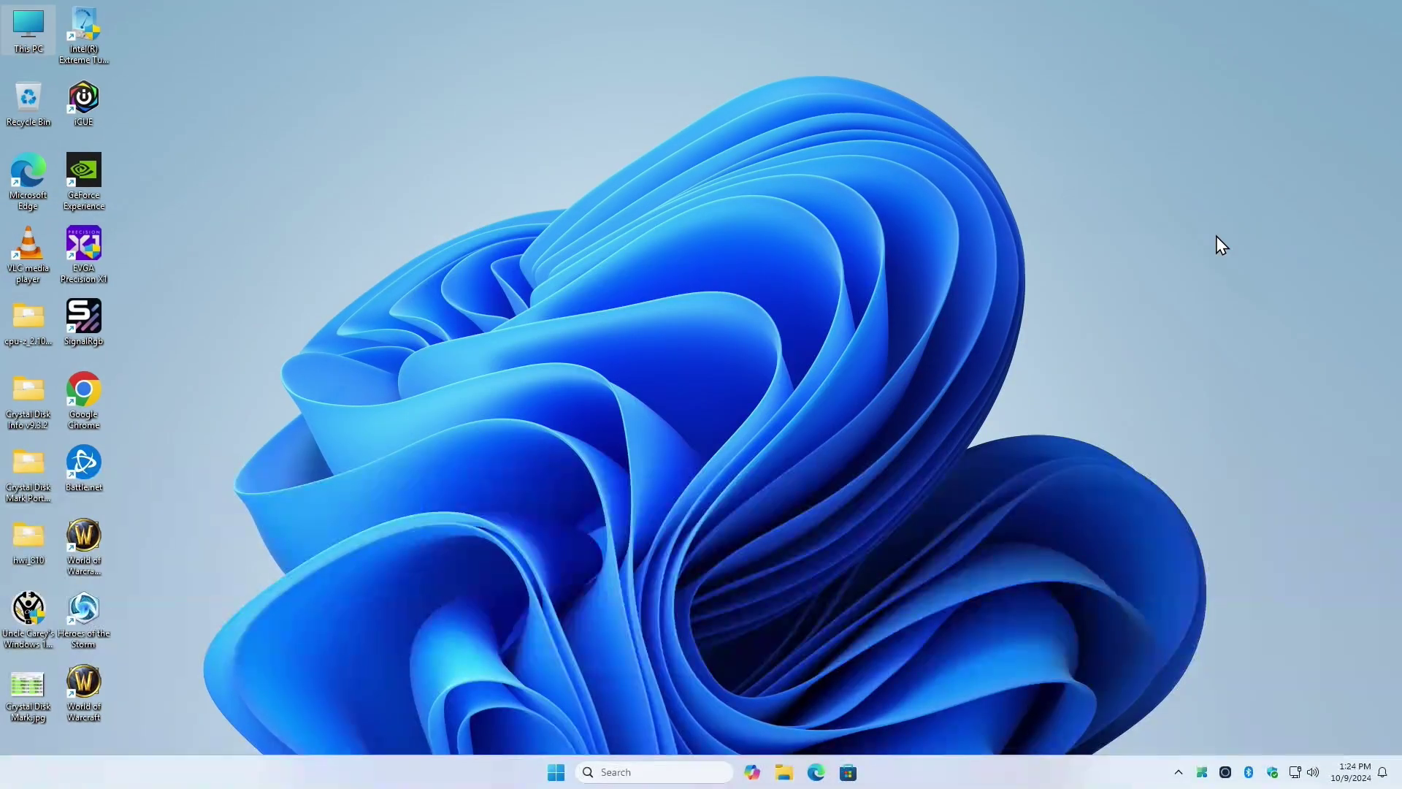